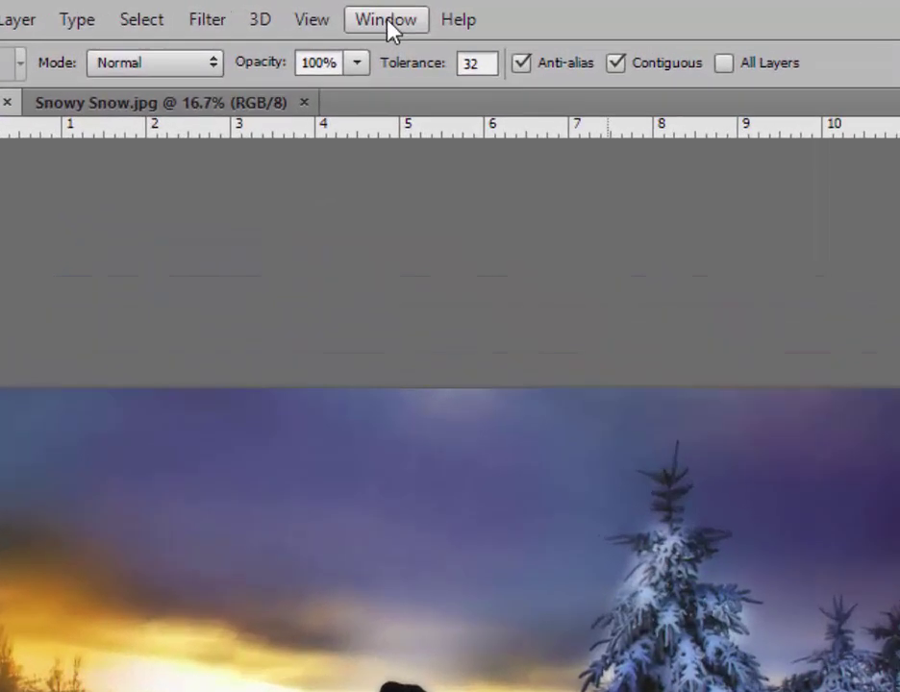
# Step: Resize 00.jpg to 1000 × 667 pixels by entering a Width of 1000 in Image Size
pyautogui.click(313, 9)
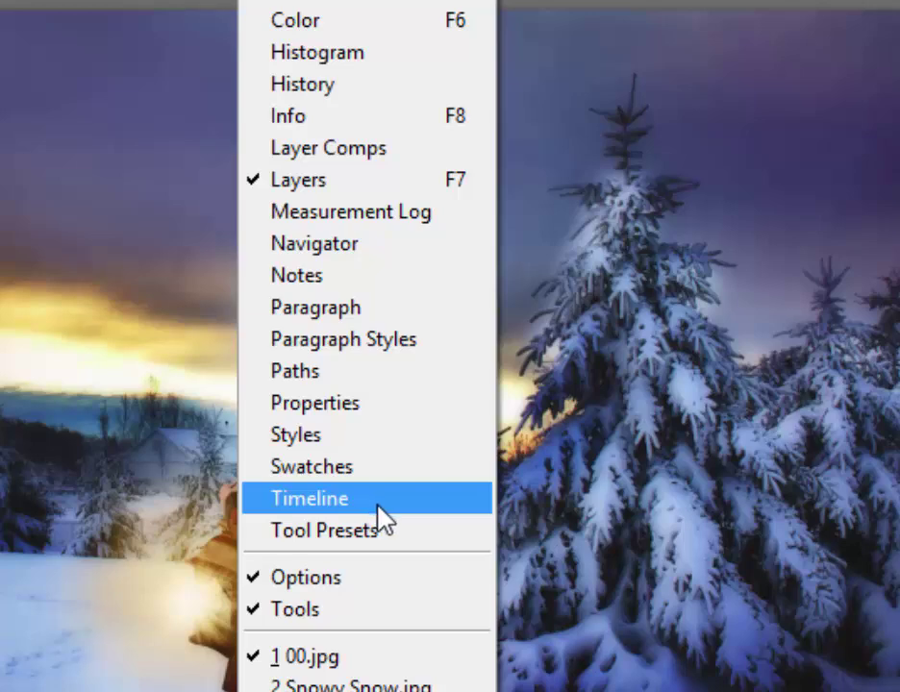
pyautogui.press('Escape')
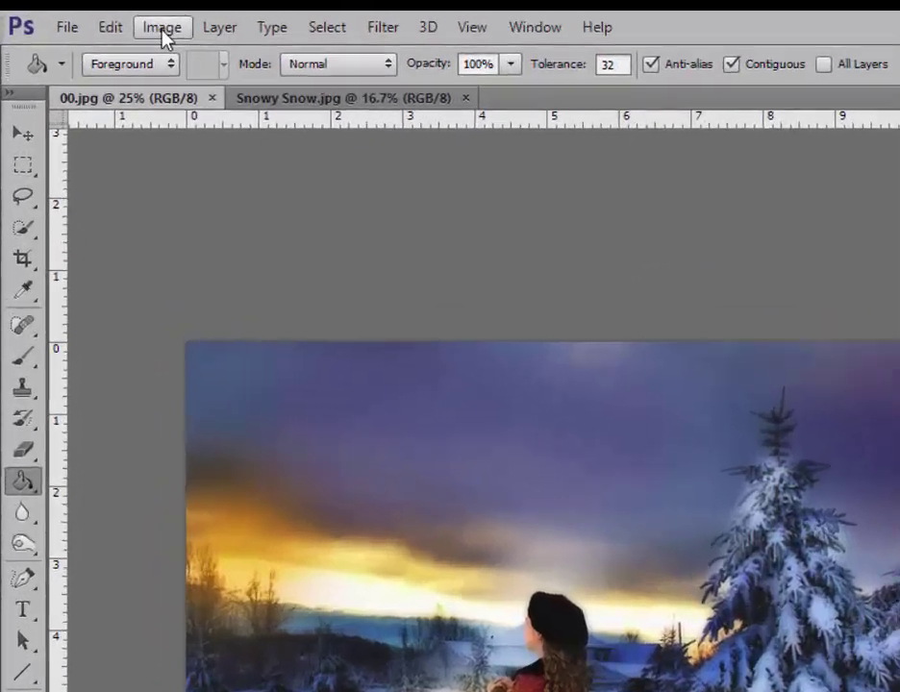
pyautogui.click(93, 15)
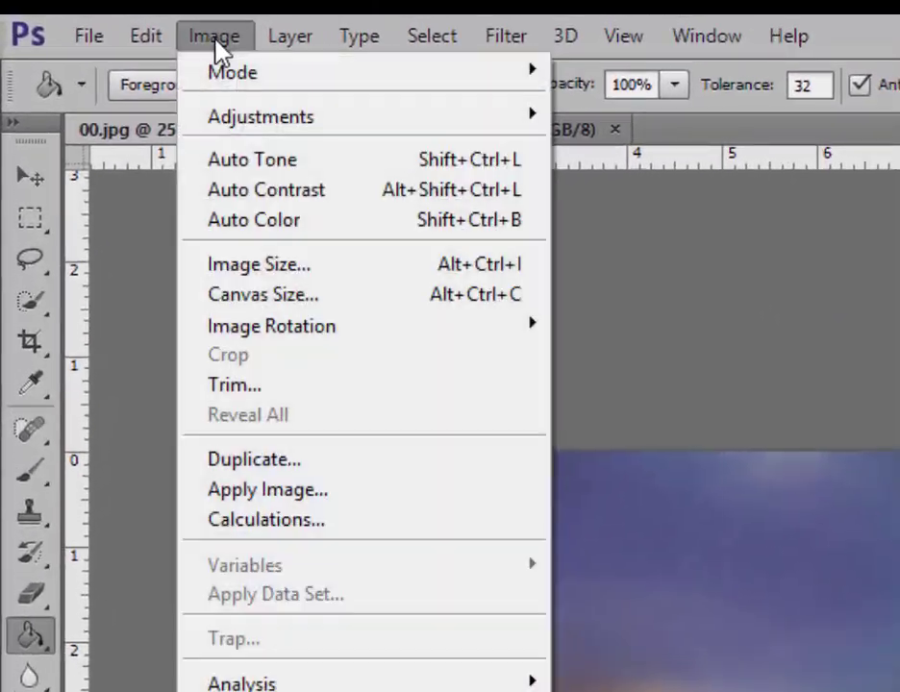
pyautogui.click(331, 262)
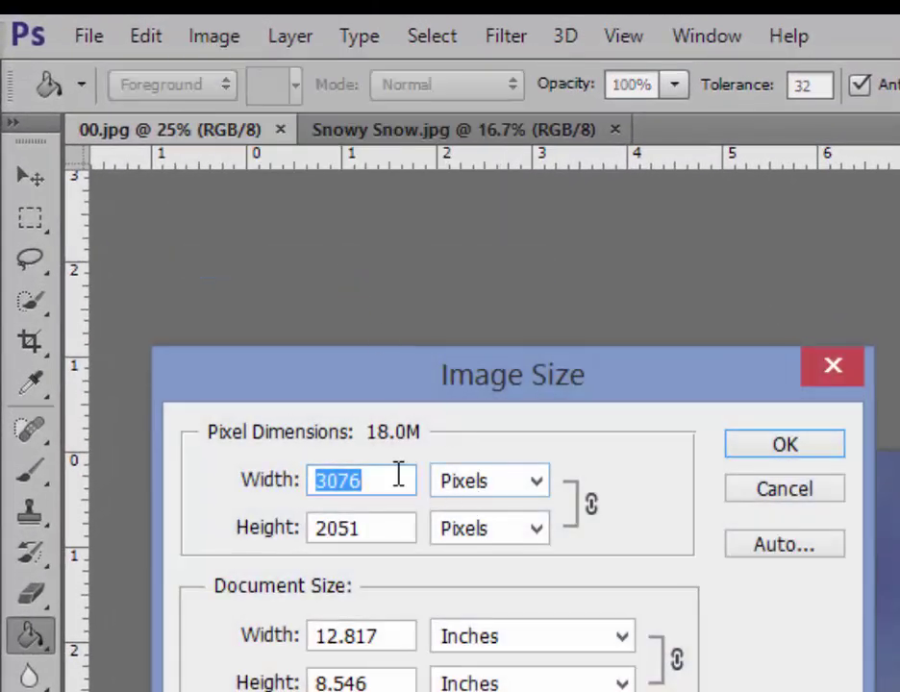
pyautogui.click(392, 486)
pyautogui.doubleClick(392, 485)
pyautogui.write('1000')
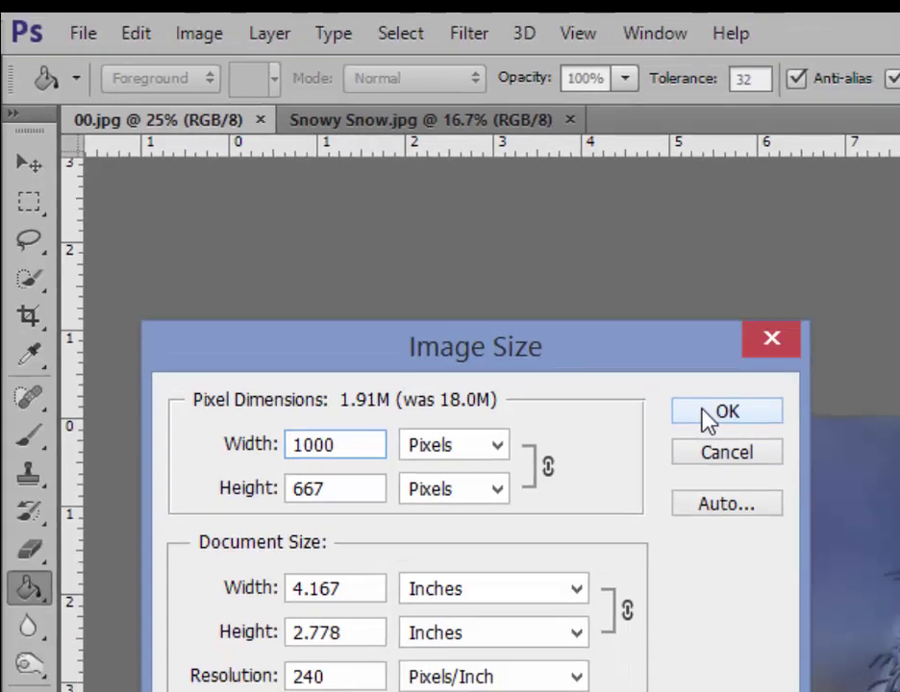
pyautogui.click(766, 448)
pyautogui.scroll(3, 339, 242)
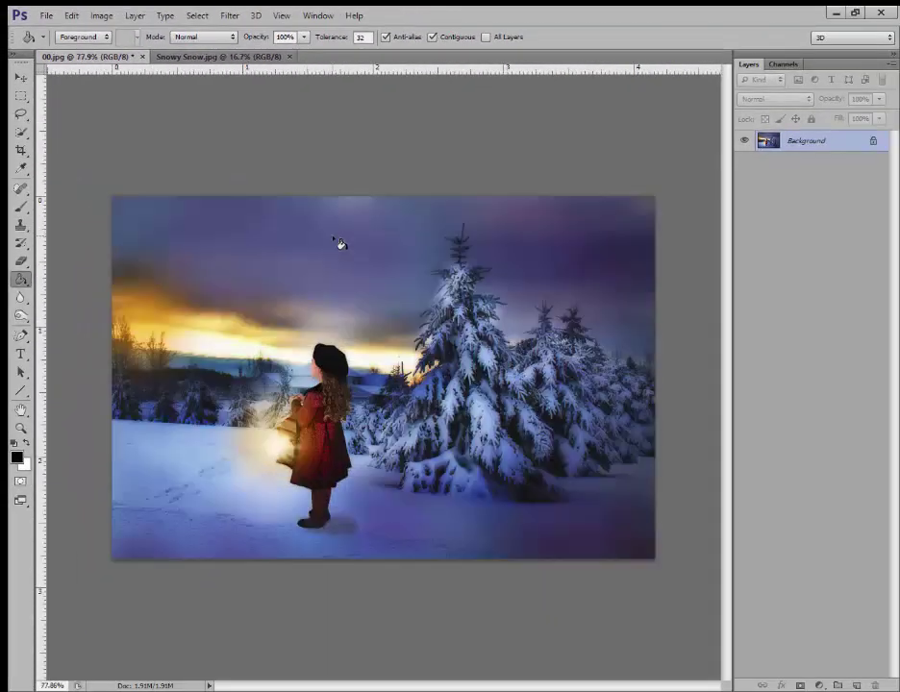
pyautogui.scroll(-1, 338, 243)
pyautogui.scroll(1, 338, 243)
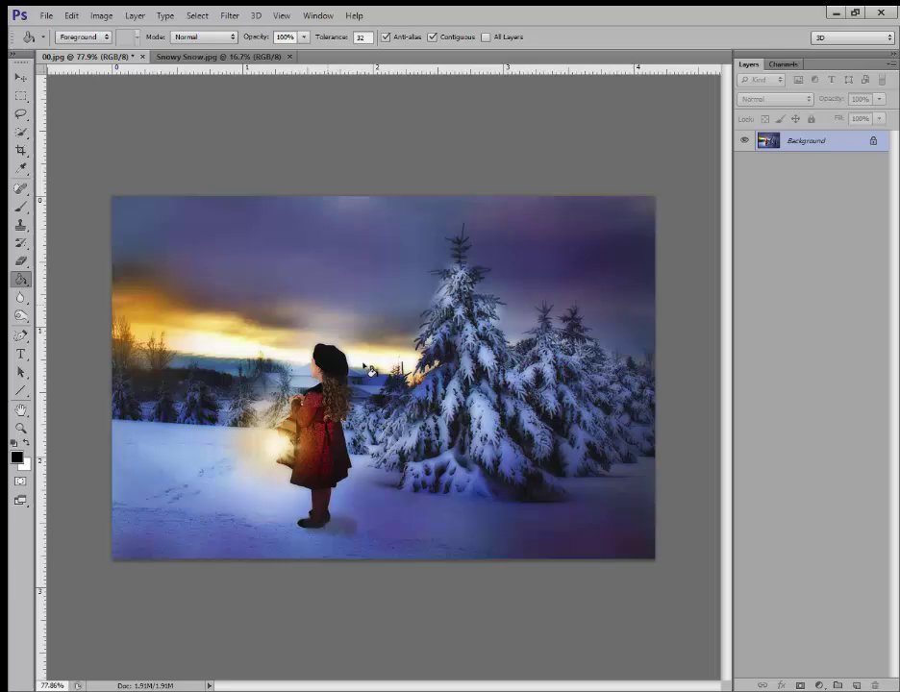
# Step: Switch to Snowy Snow.jpg and resize it from 5760 × 3840 to 1000 × 667 pixels
pyautogui.click(195, 57)
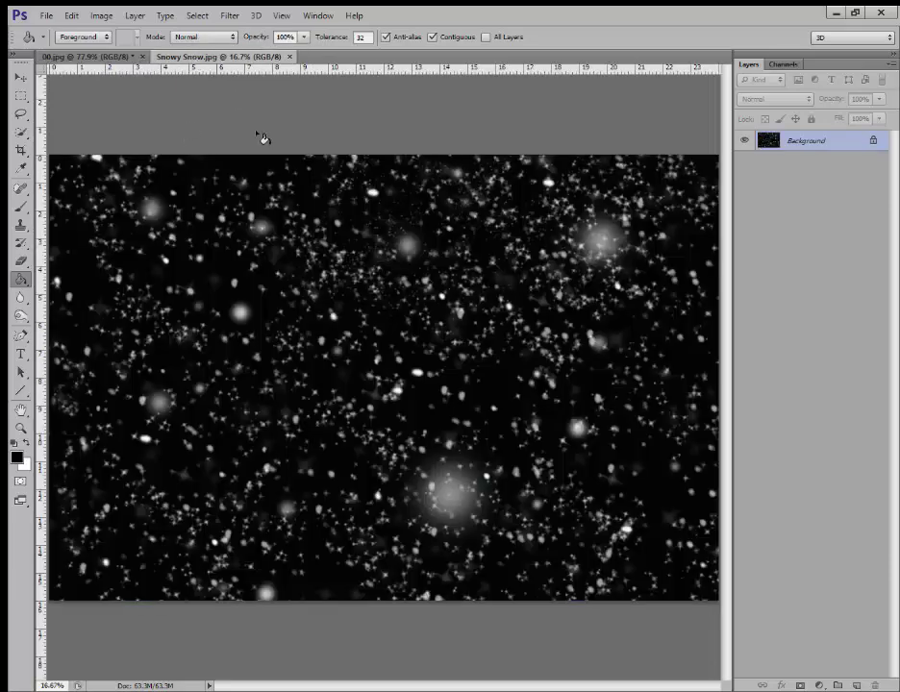
pyautogui.scroll(-3, 311, 184)
pyautogui.scroll(1, 317, 187)
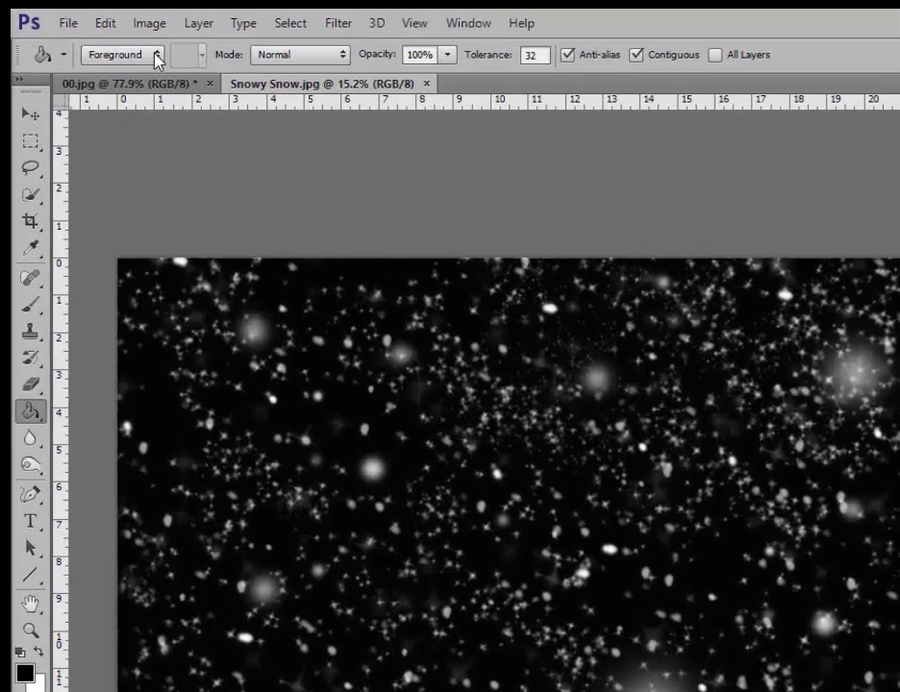
pyautogui.click(164, 25)
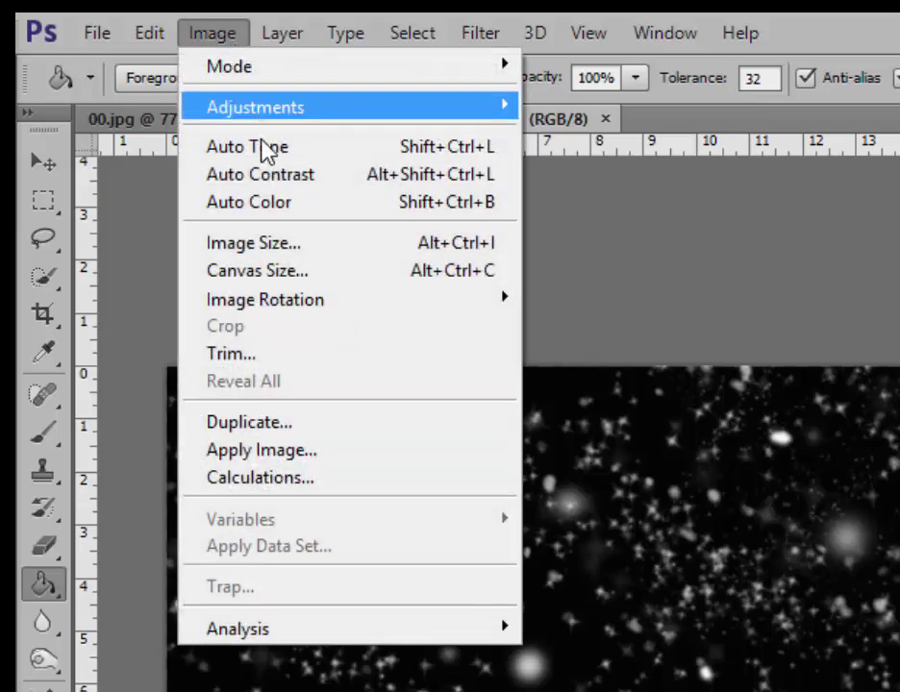
pyautogui.click(309, 246)
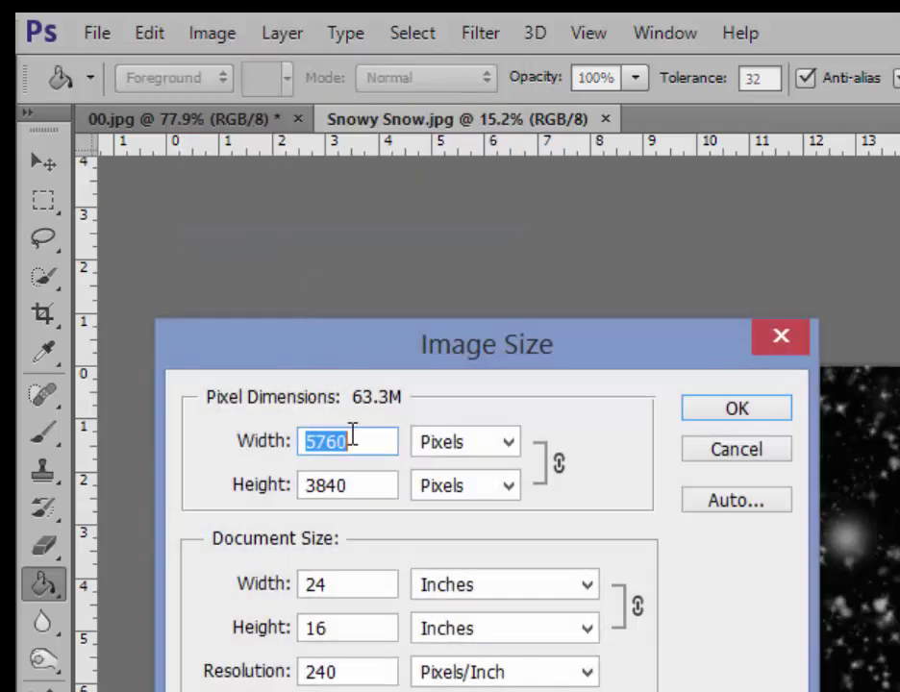
pyautogui.click(367, 444)
pyautogui.click(247, 437)
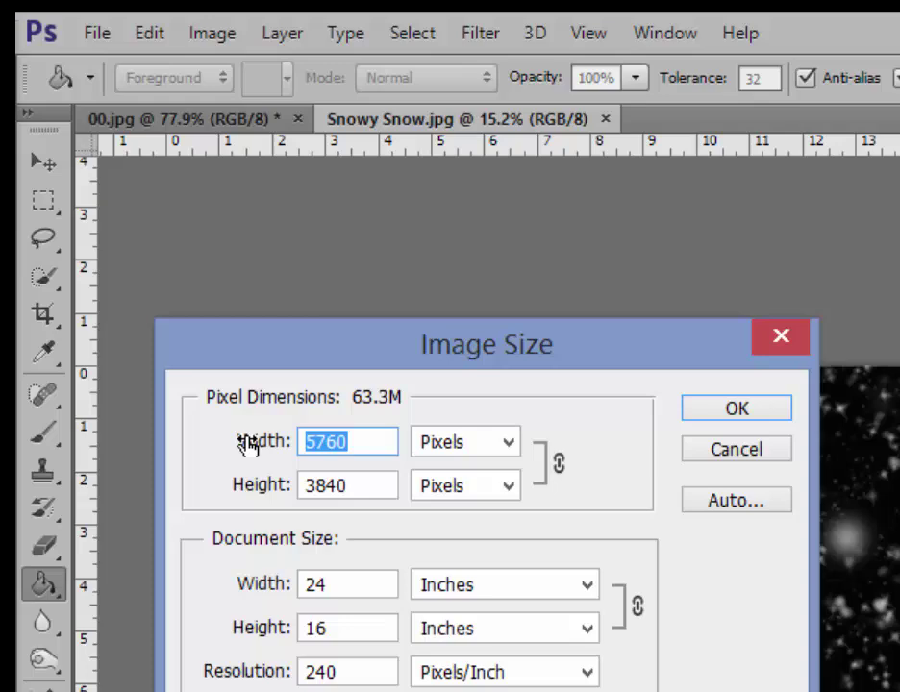
pyautogui.write('100')
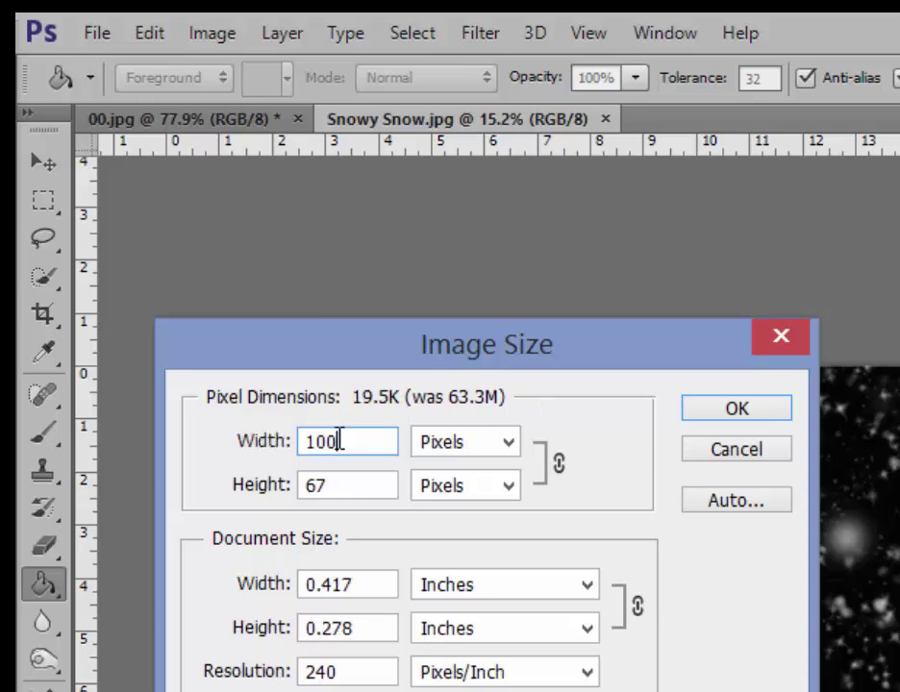
pyautogui.write('0')
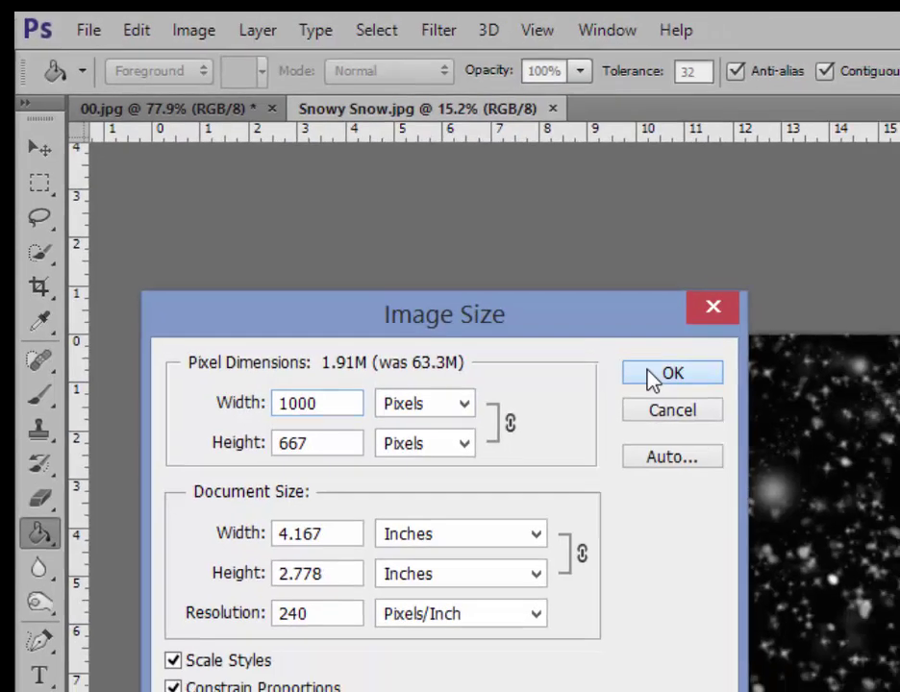
pyautogui.click(713, 413)
pyautogui.hotkey('ctrl', '0')
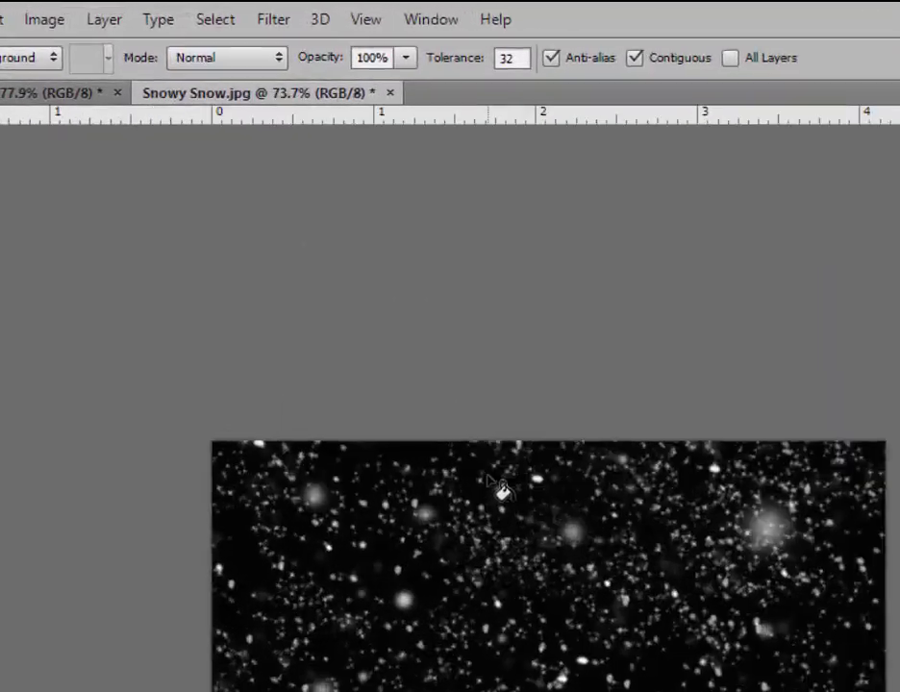
# Step: Apply the Other > Offset filter with Wrap Around to the snow image
pyautogui.click(281, 25)
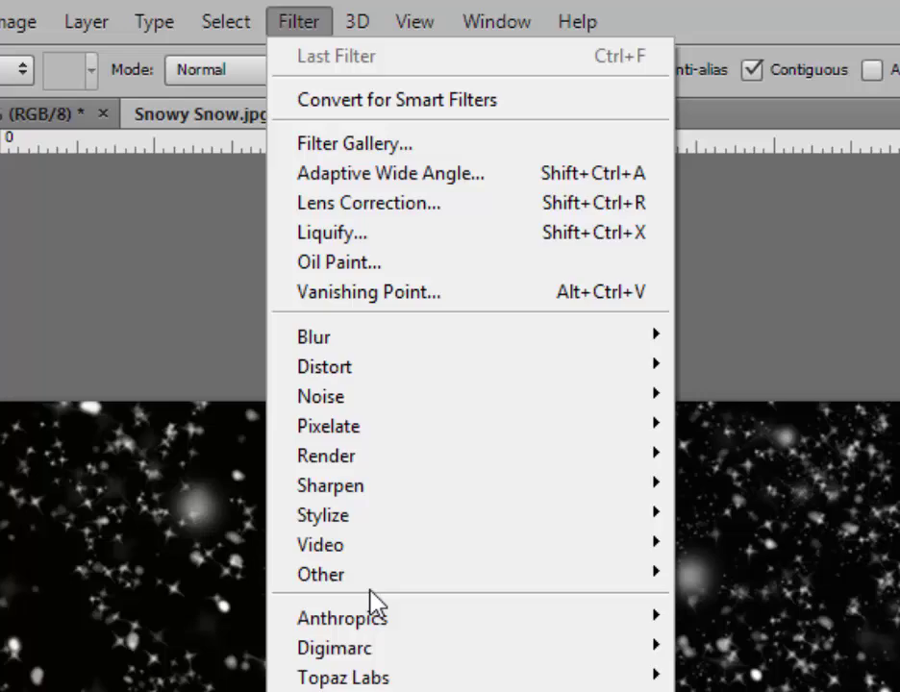
pyautogui.moveTo(466, 577)
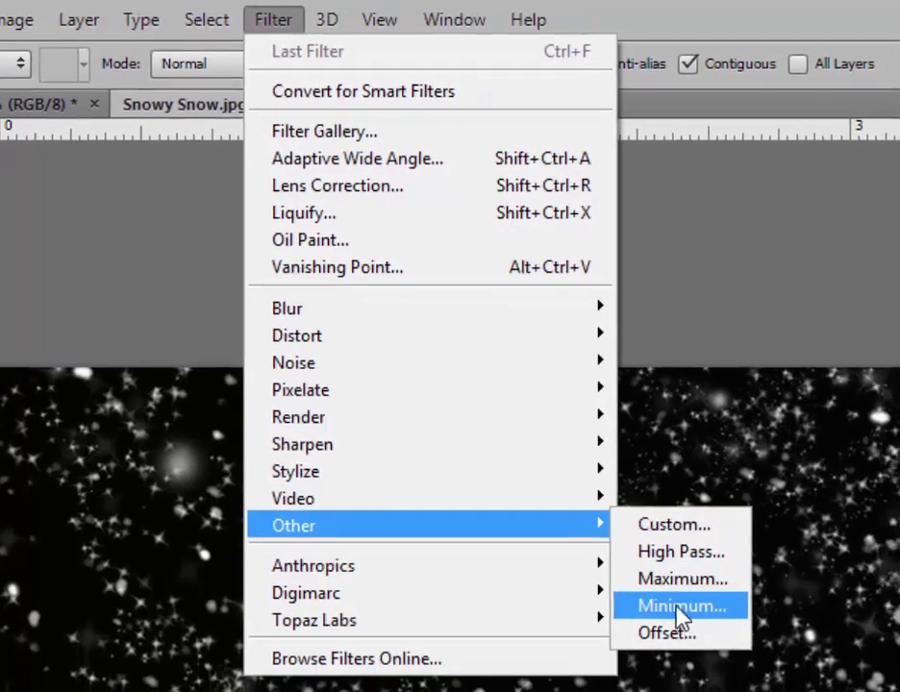
pyautogui.click(685, 633)
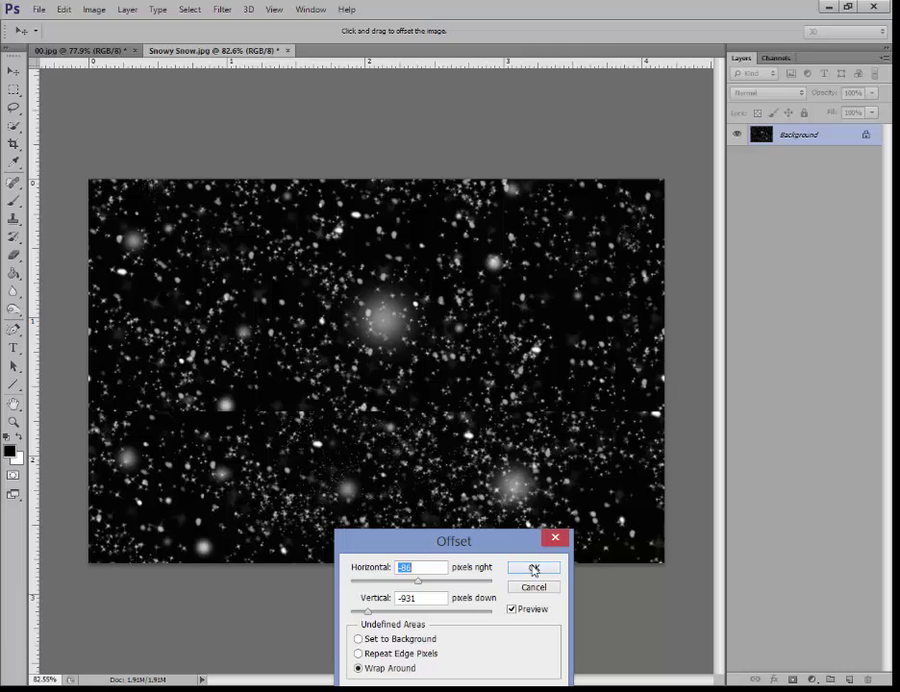
pyautogui.click(534, 569)
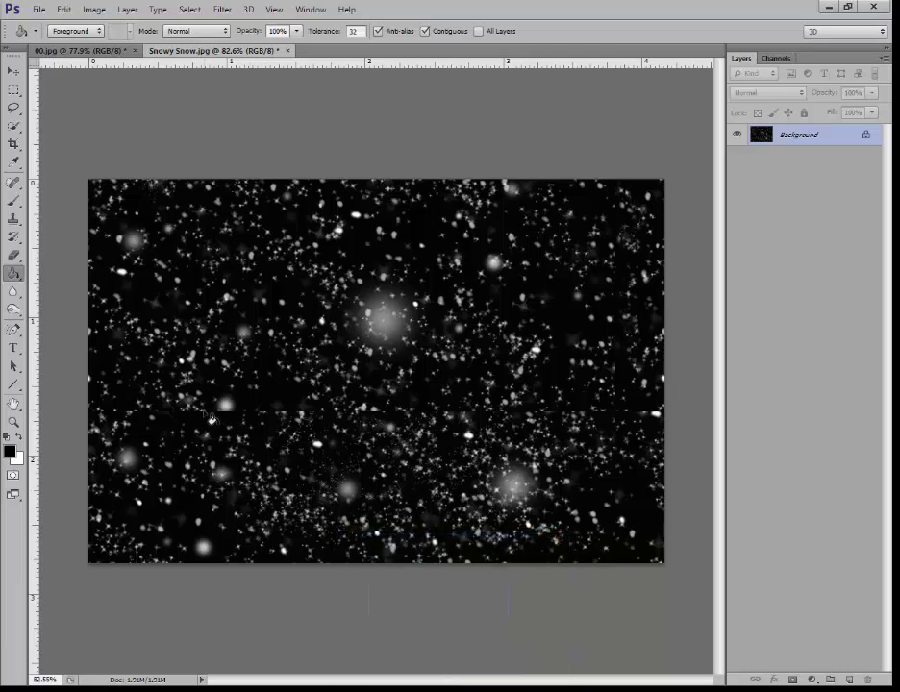
pyautogui.scroll(2, 211, 421)
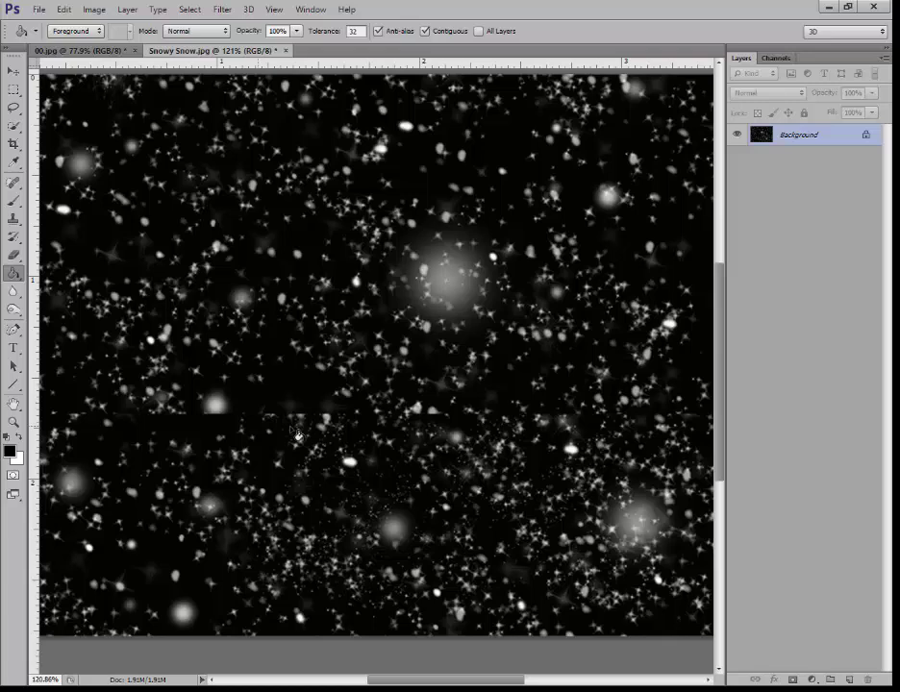
pyautogui.scroll(-1, 387, 445)
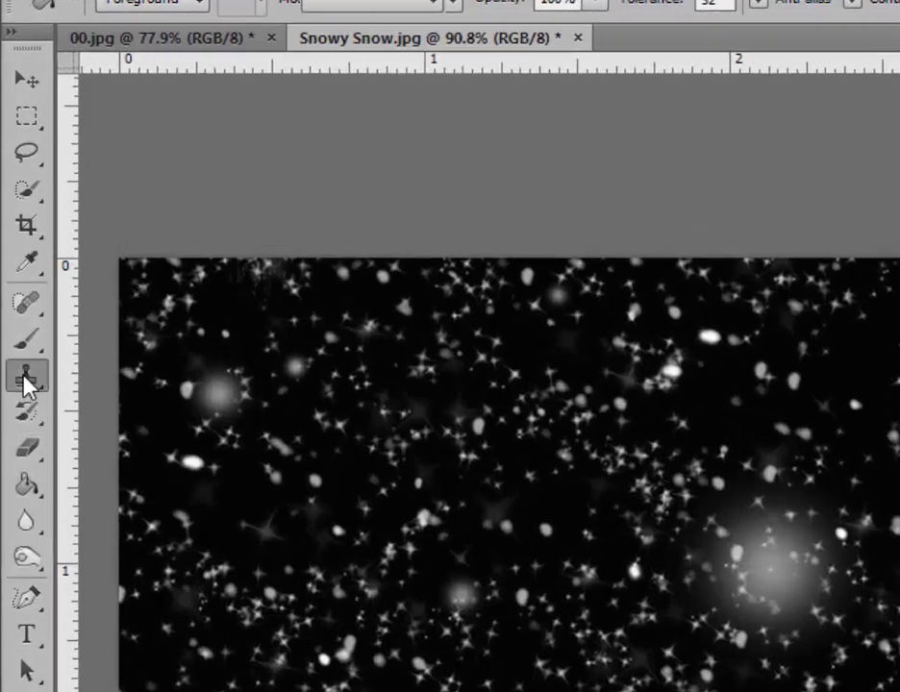
# Step: Clone snow over the horizontal seam with a 50-pixel Clone Stamp brush
pyautogui.click(25, 385)
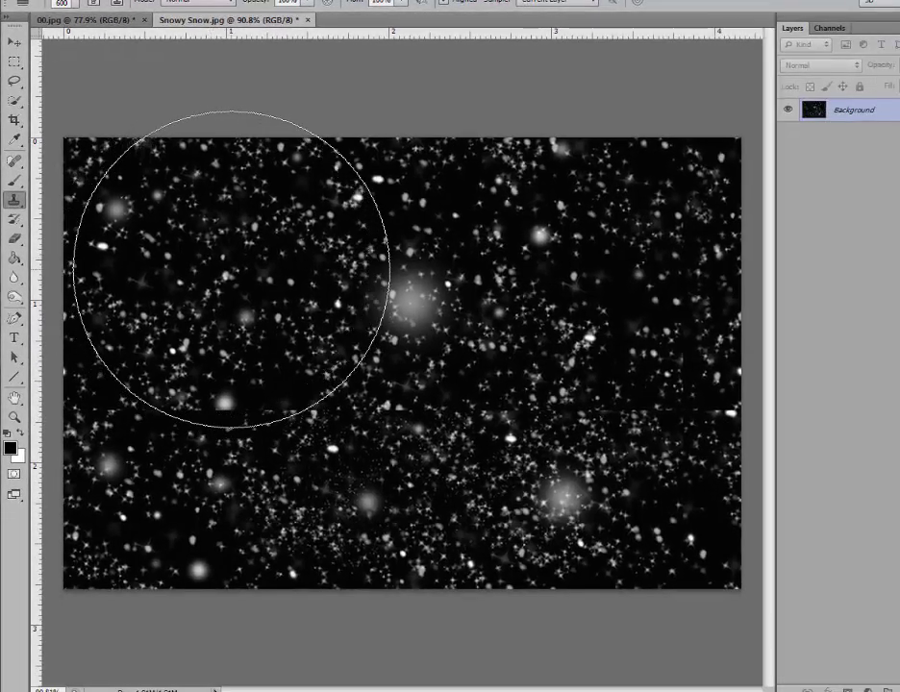
pyautogui.press('[')
pyautogui.press('[')
pyautogui.press('[')
pyautogui.press('[')
pyautogui.press('[')
pyautogui.press('[')
pyautogui.press('[')
pyautogui.press('[')
pyautogui.press('[')
pyautogui.press('[')
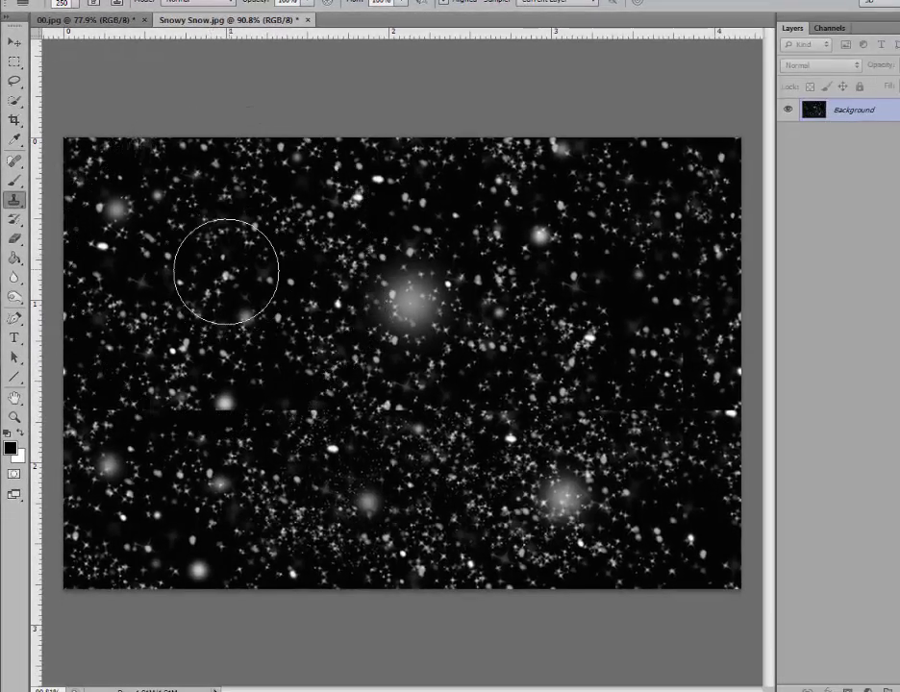
pyautogui.press('[')
pyautogui.press('[')
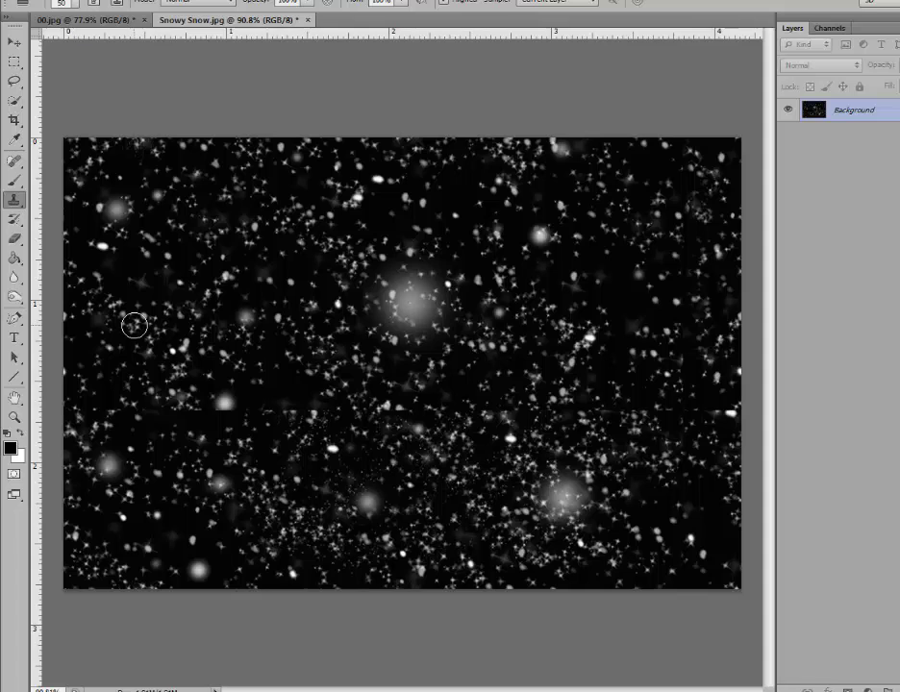
pyautogui.keyDown('alt'); pyautogui.click(133, 326); pyautogui.keyUp('alt')
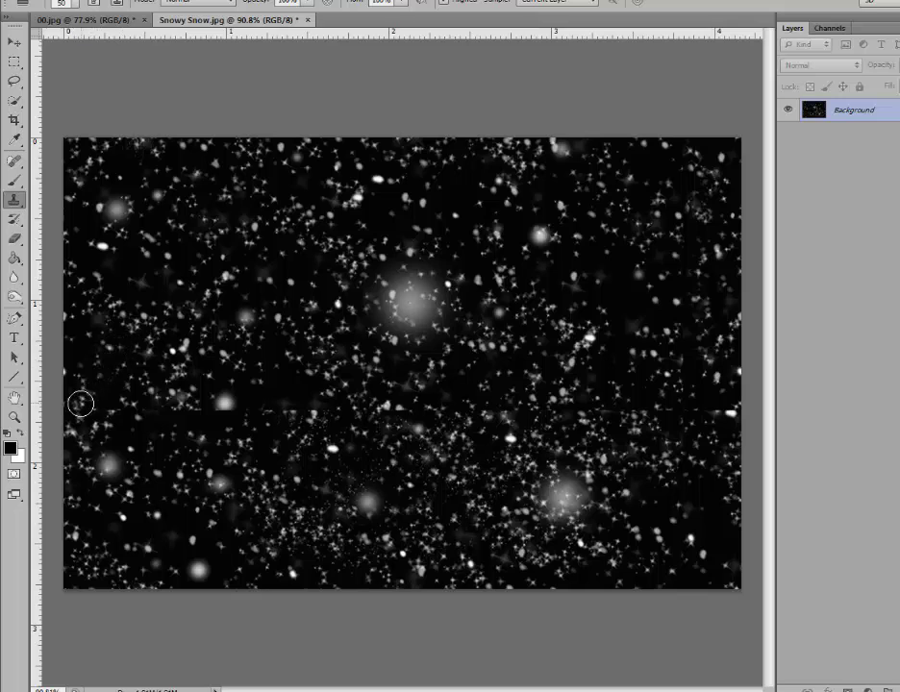
pyautogui.moveTo(78, 409)
pyautogui.mouseDown()
pyautogui.moveTo(188, 407)
pyautogui.moveTo(181, 420)
pyautogui.moveTo(197, 423)
pyautogui.moveTo(225, 398)
pyautogui.moveTo(255, 415)
pyautogui.moveTo(299, 401)
pyautogui.moveTo(301, 413)
pyautogui.moveTo(411, 396)
pyautogui.mouseUp()
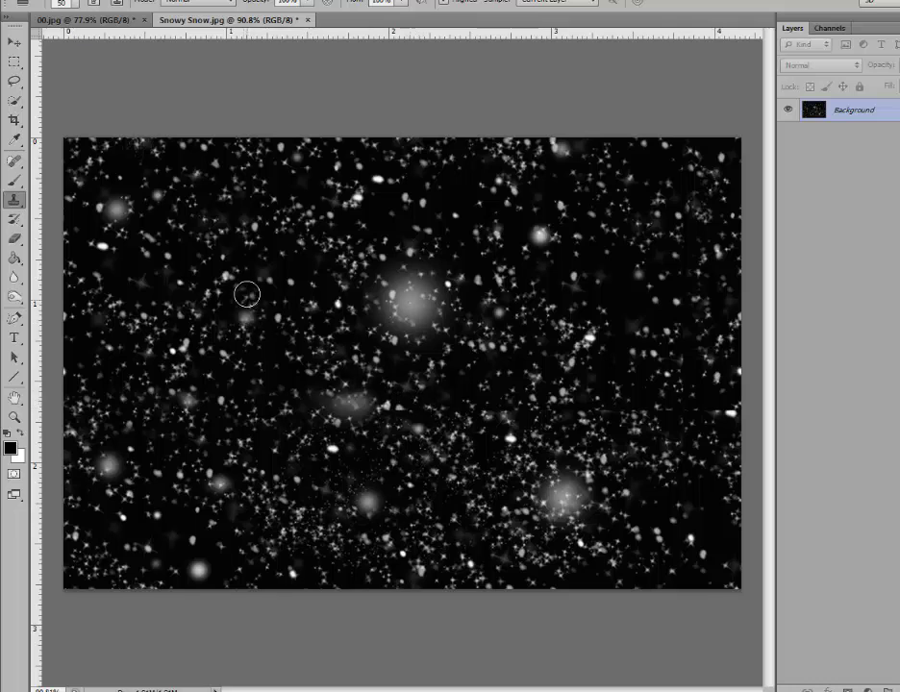
pyautogui.keyDown('alt'); pyautogui.click(206, 347); pyautogui.keyUp('alt')
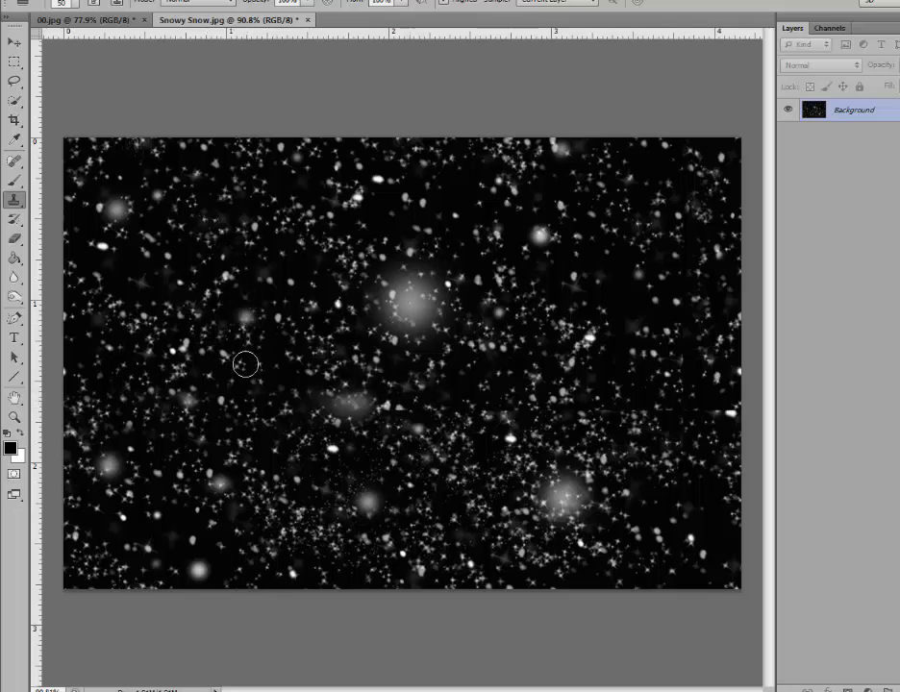
pyautogui.moveTo(332, 409)
pyautogui.mouseDown()
pyautogui.moveTo(381, 400)
pyautogui.moveTo(415, 412)
pyautogui.mouseUp()
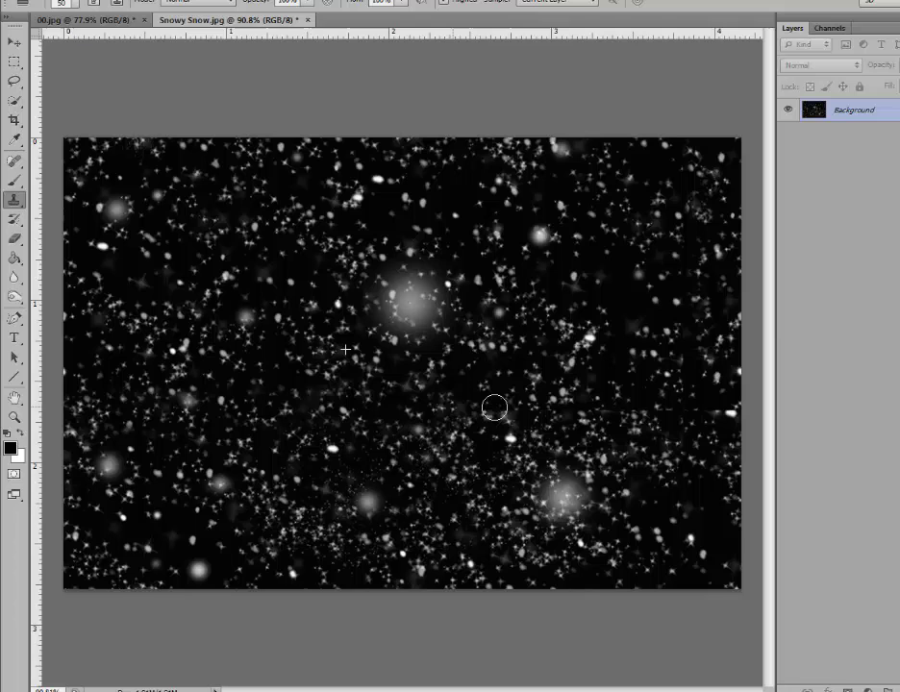
pyautogui.moveTo(494, 408)
pyautogui.mouseDown()
pyautogui.moveTo(594, 421)
pyautogui.moveTo(685, 409)
pyautogui.mouseUp()
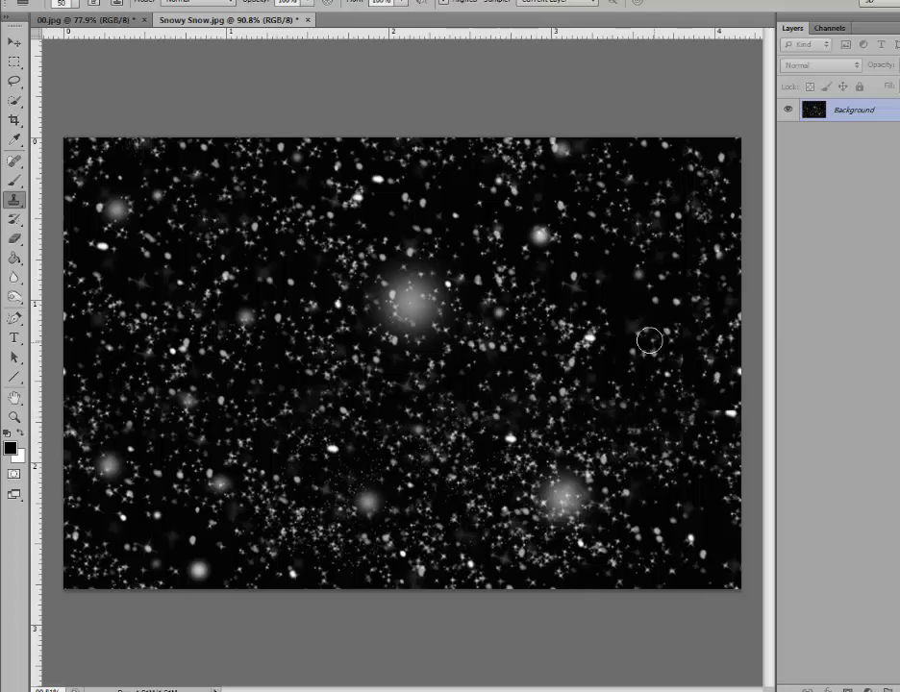
pyautogui.moveTo(617, 432)
pyautogui.mouseDown()
pyautogui.moveTo(680, 426)
pyautogui.moveTo(729, 437)
pyautogui.mouseUp()
# Step: Clone dark sky over the central glow, redoing it once, then the lower-right and bottom-centre glows
pyautogui.click(402, 286)
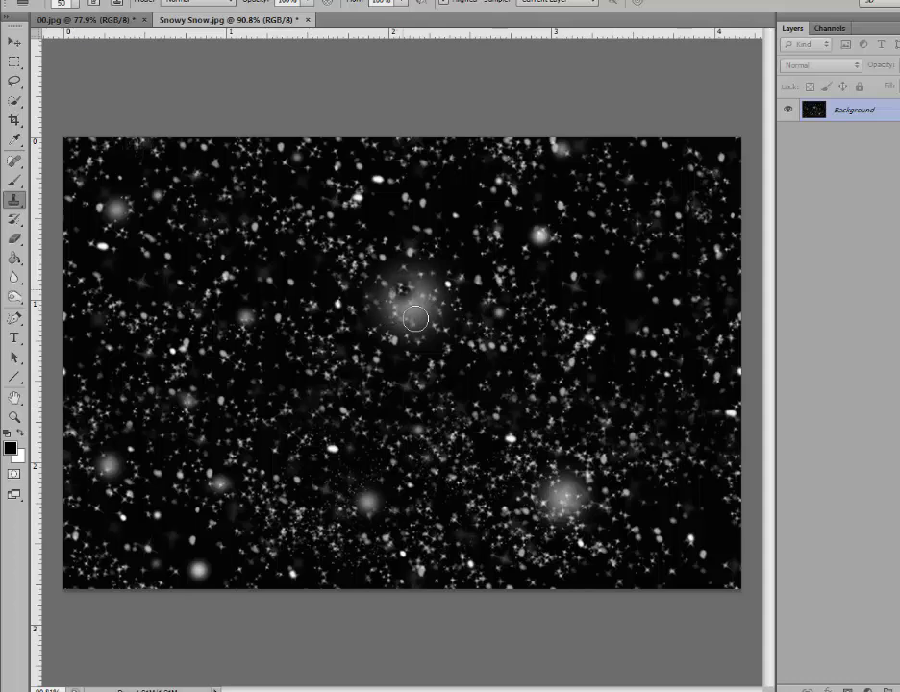
pyautogui.hotkey('ctrl', 'z')
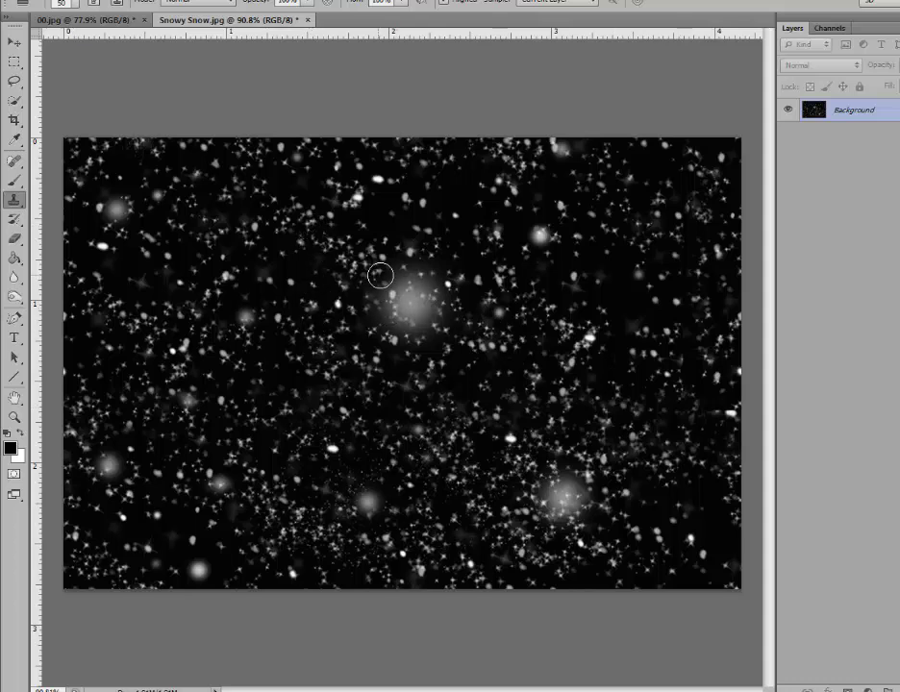
pyautogui.moveTo(408, 297); pyautogui.dragTo(435, 305)
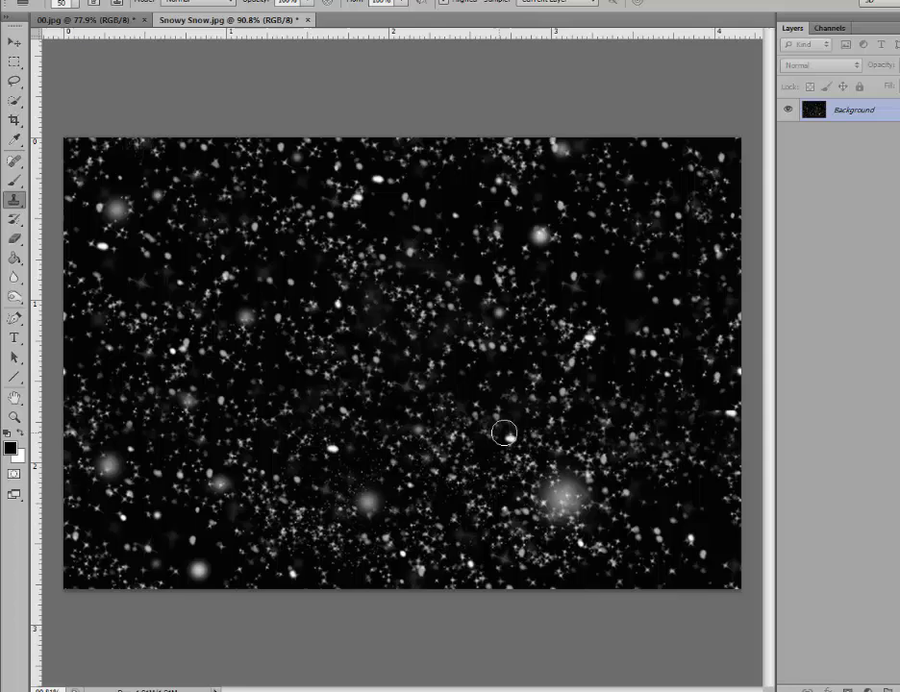
pyautogui.moveTo(542, 476)
pyautogui.mouseDown()
pyautogui.moveTo(575, 484)
pyautogui.moveTo(534, 493)
pyautogui.moveTo(571, 508)
pyautogui.moveTo(556, 521)
pyautogui.moveTo(585, 498)
pyautogui.mouseUp()
pyautogui.moveTo(369, 501); pyautogui.dragTo(363, 524)
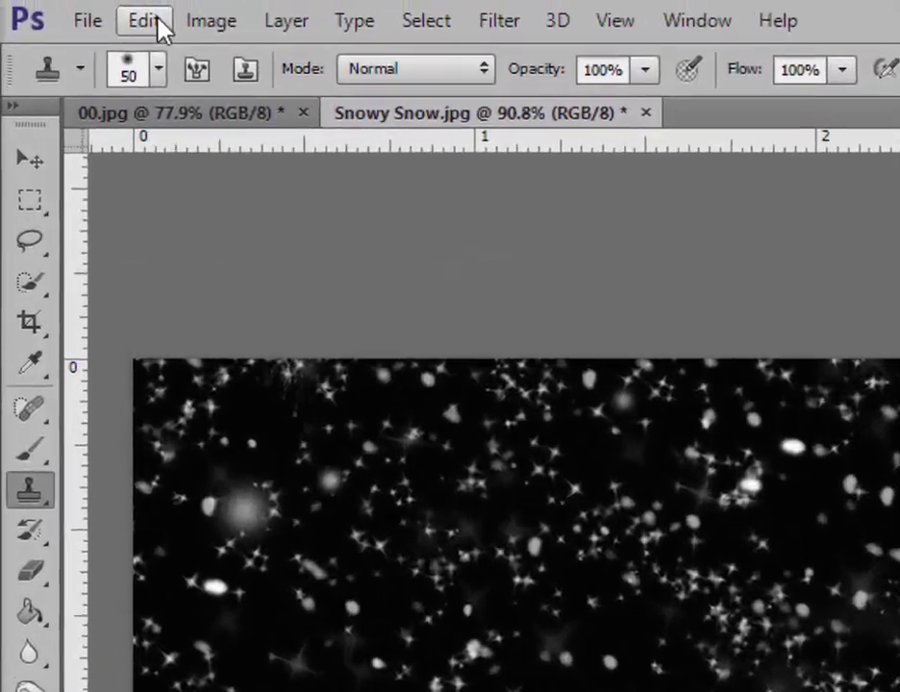
# Step: Define the snow image as pattern 'Snowy Snow.jpg', then close it without saving
pyautogui.click(158, 20)
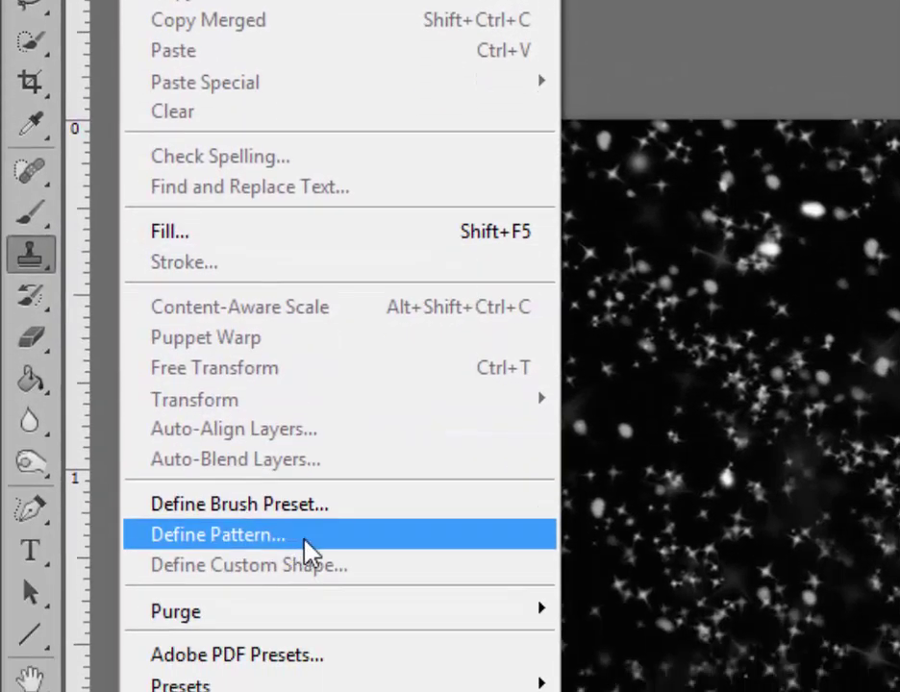
pyautogui.click(304, 539)
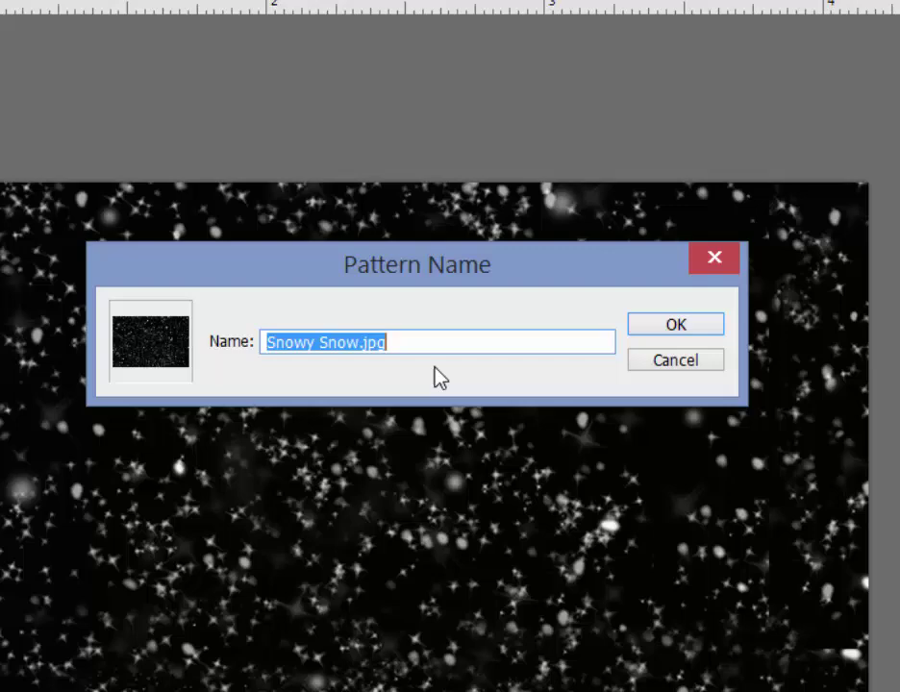
pyautogui.click(673, 326)
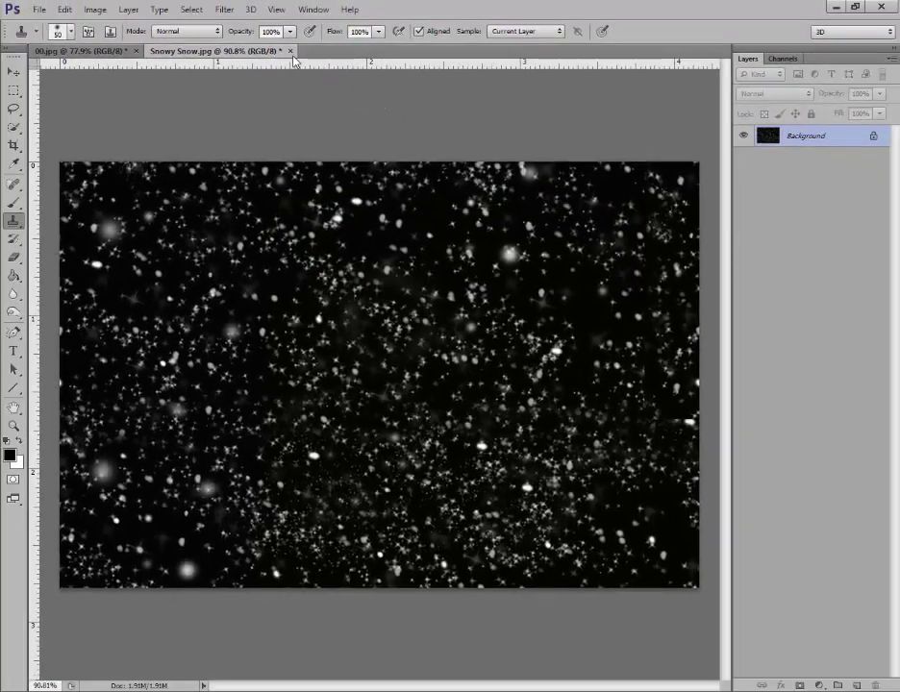
pyautogui.click(290, 50)
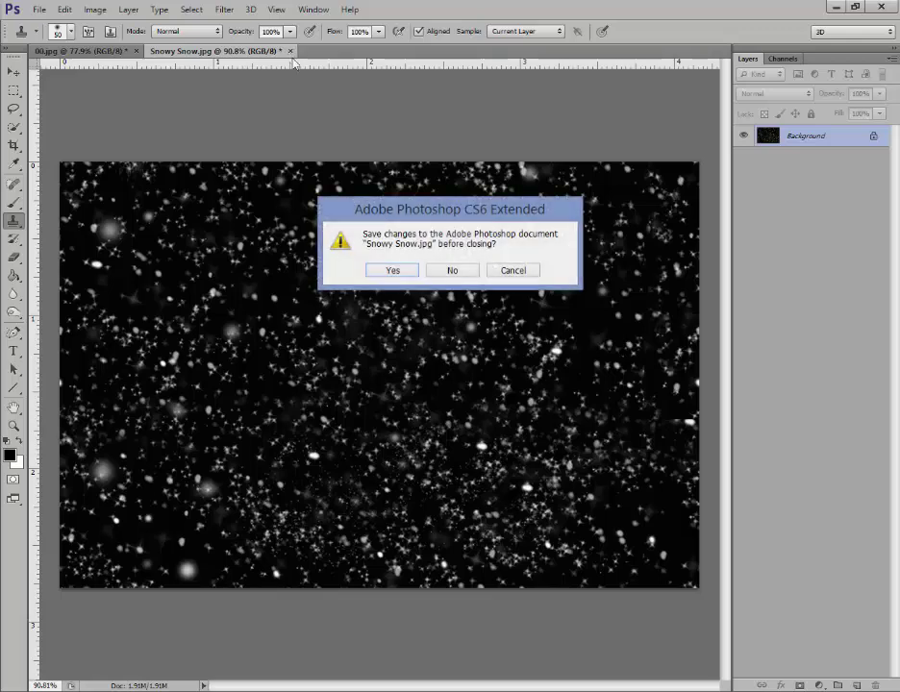
pyautogui.click(447, 272)
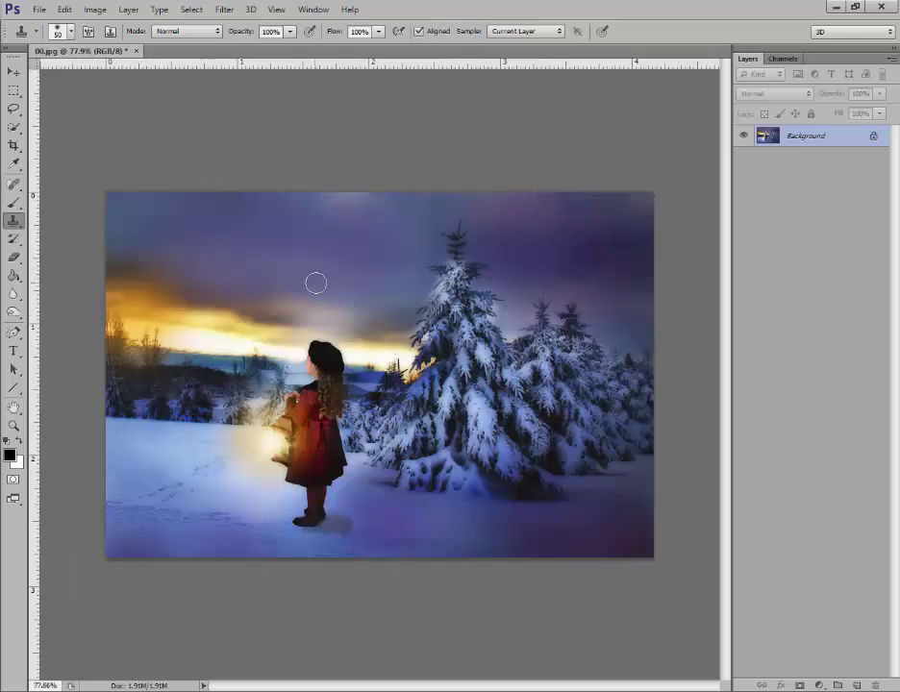
# Step: Add a new empty Layer 1 above the Background layer of 00.jpg
pyautogui.scroll(2, 315, 282)
pyautogui.scroll(-3, 315, 279)
pyautogui.scroll(2, 317, 278)
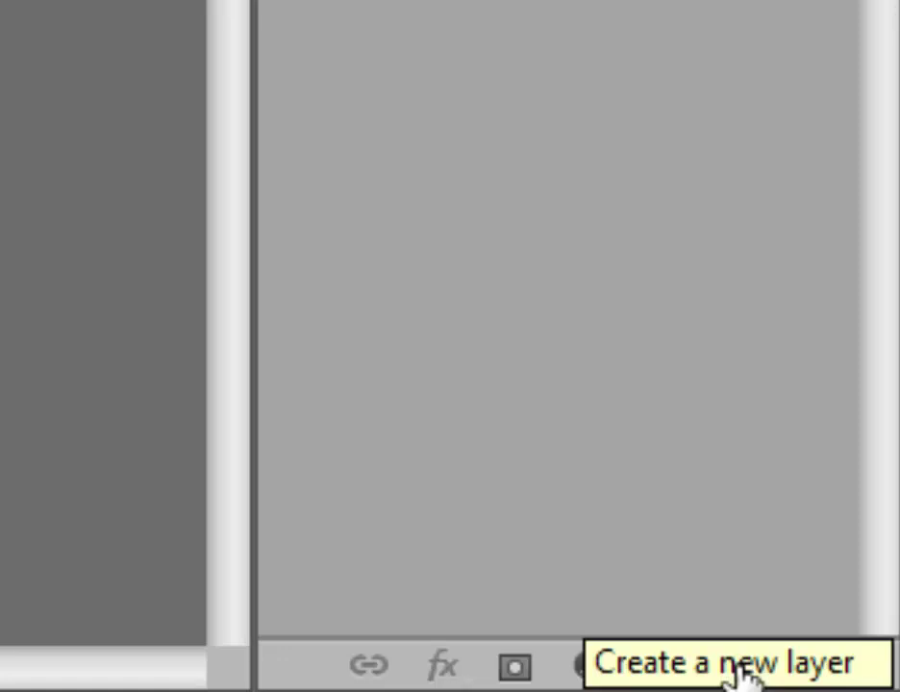
pyautogui.click(741, 673)
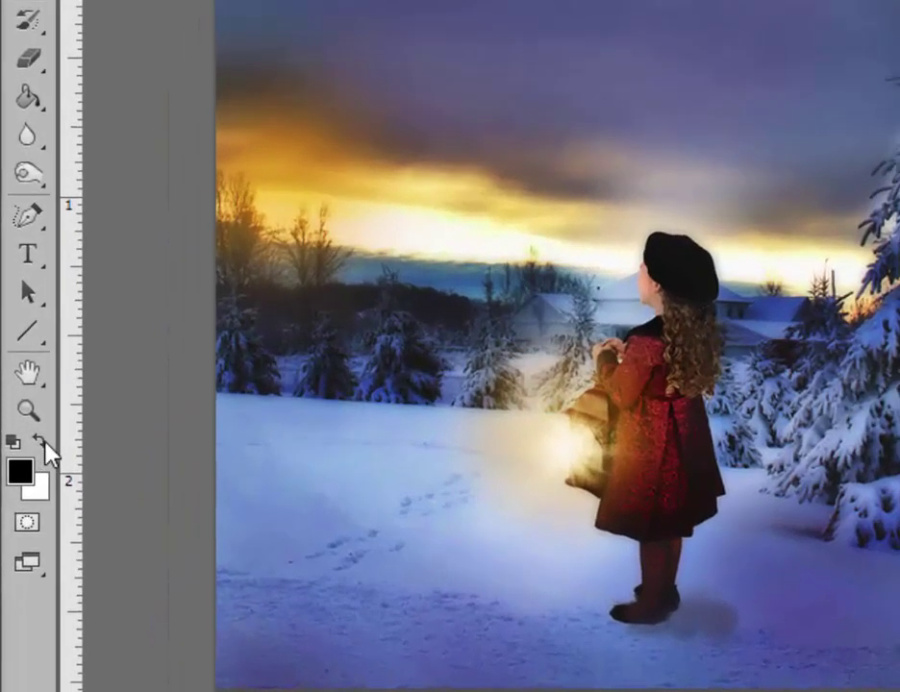
# Step: Fill Layer 1 with black using the Paint Bucket
pyautogui.click(28, 524)
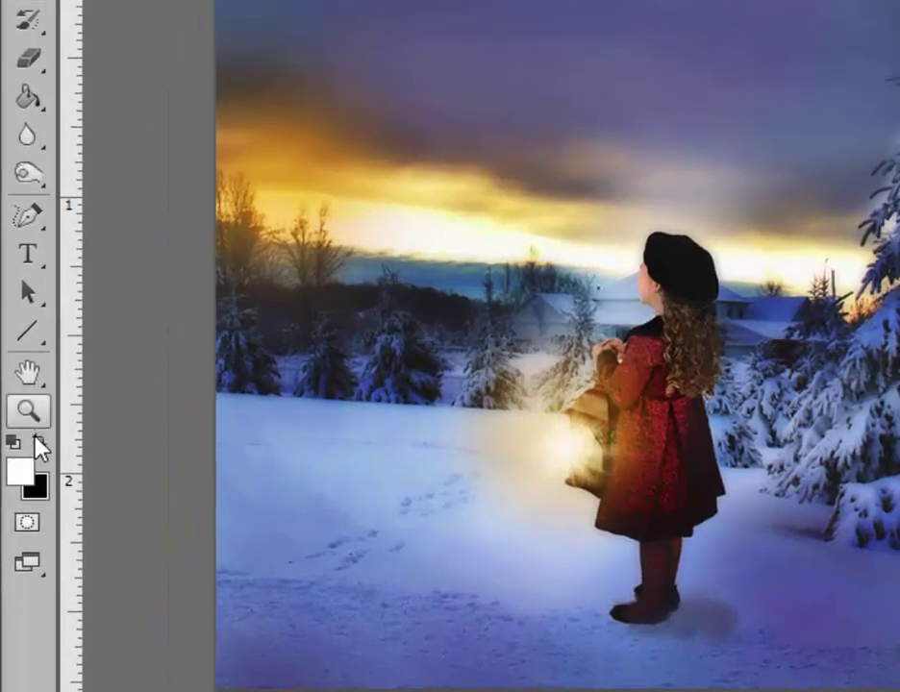
pyautogui.click(38, 437)
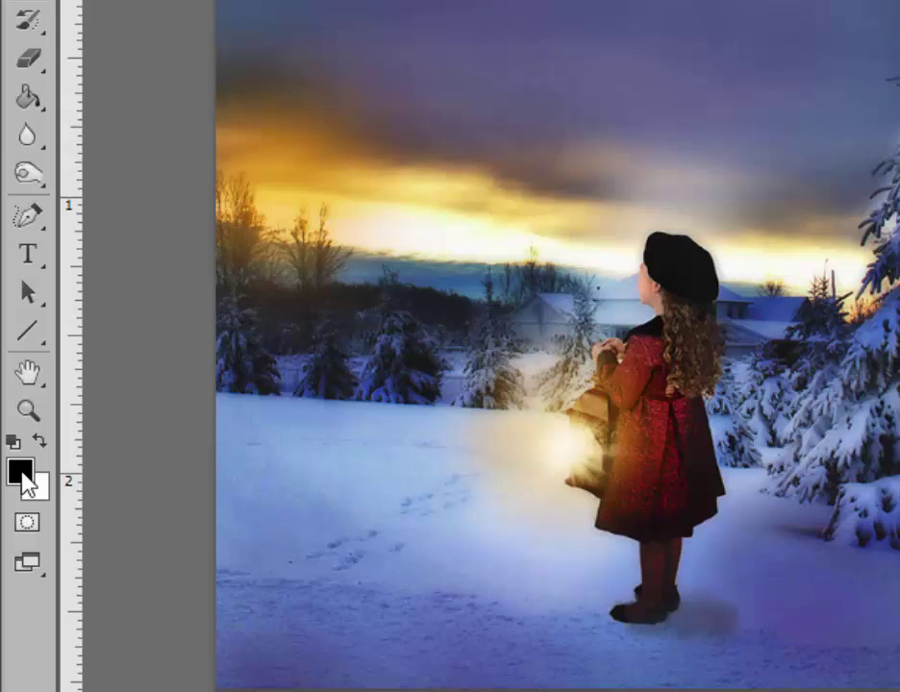
pyautogui.click(25, 123)
pyautogui.click(31, 97)
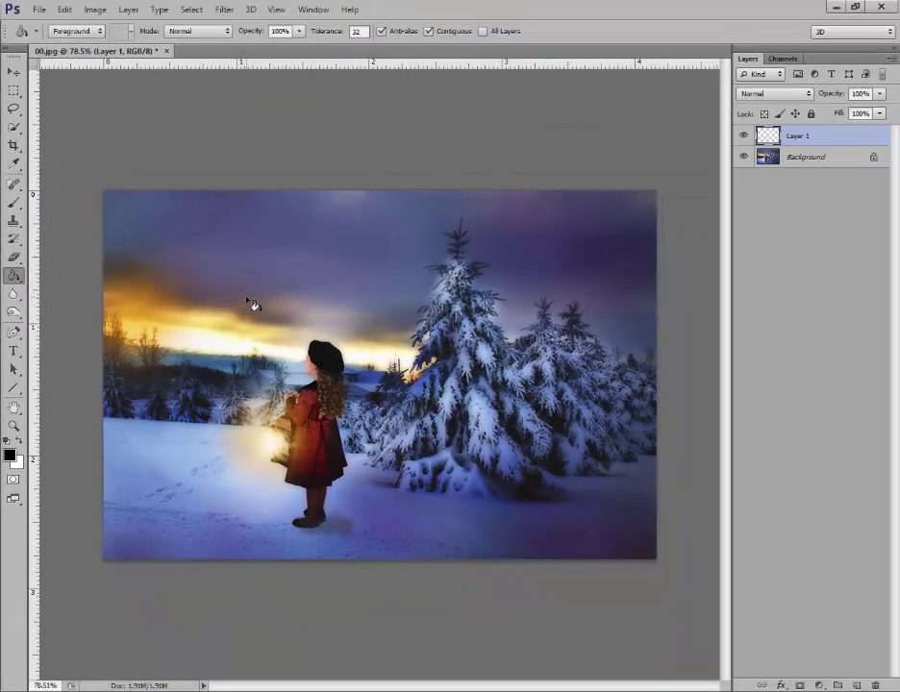
pyautogui.click(251, 304)
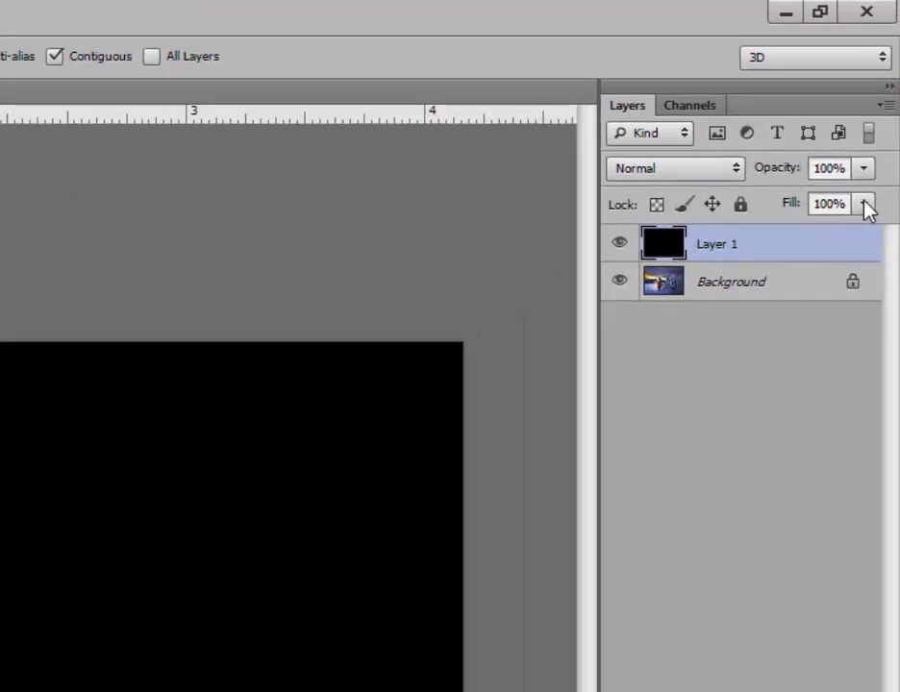
# Step: Lower Layer 1's Fill to 0% so the photo shows through
pyautogui.click(863, 204)
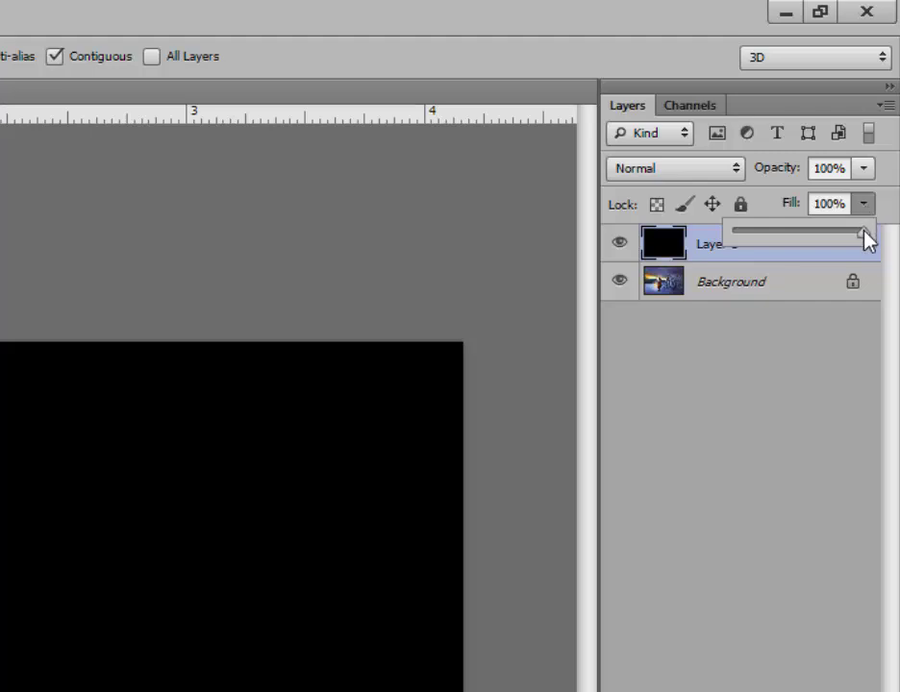
pyautogui.moveTo(867, 241); pyautogui.dragTo(852, 238)
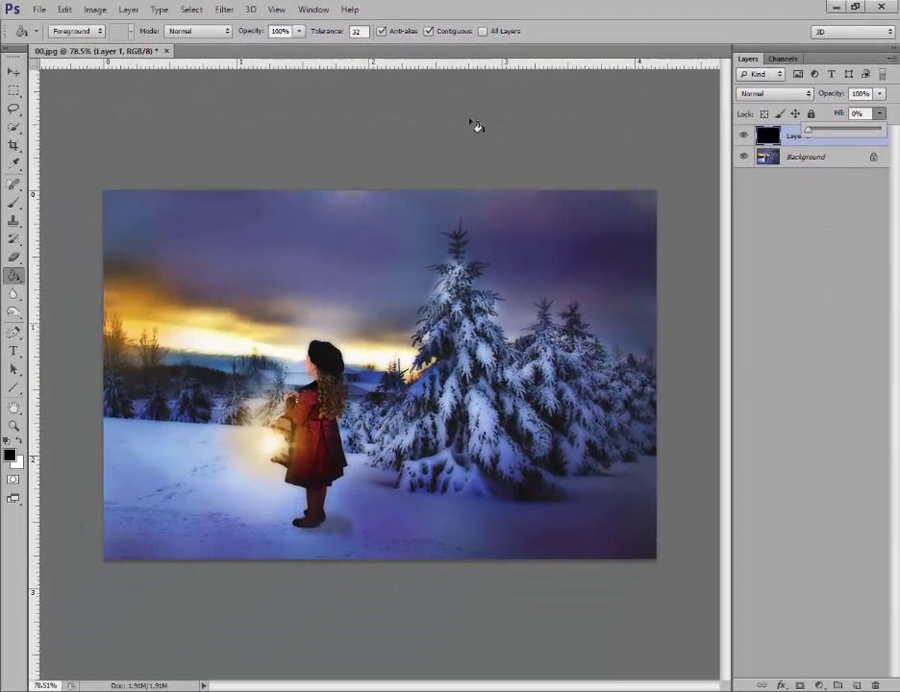
pyautogui.click(823, 425)
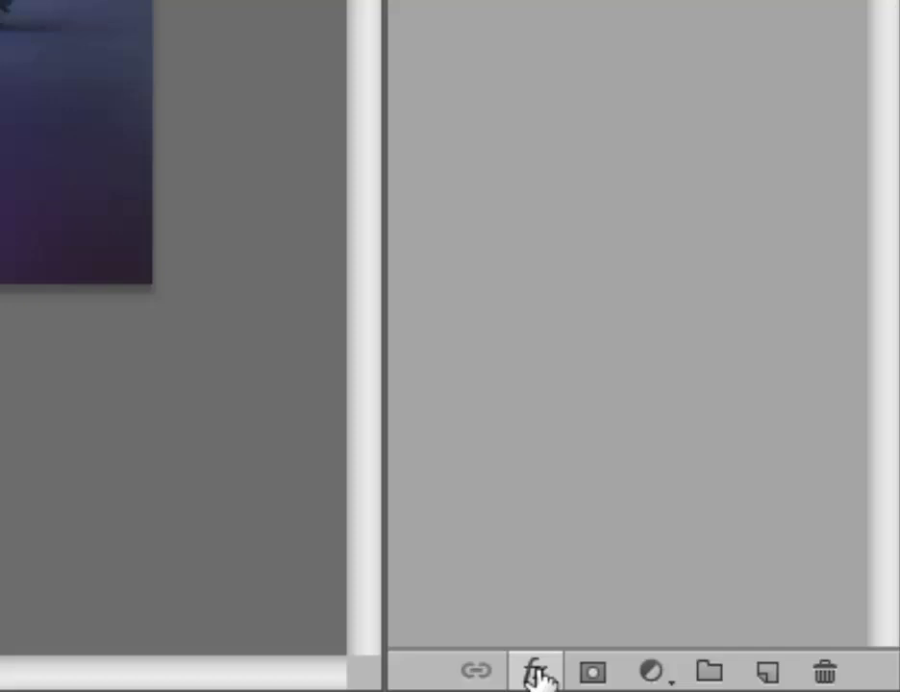
# Step: Add a Pattern Overlay to Layer 1 using the new snow pattern
pyautogui.click(536, 673)
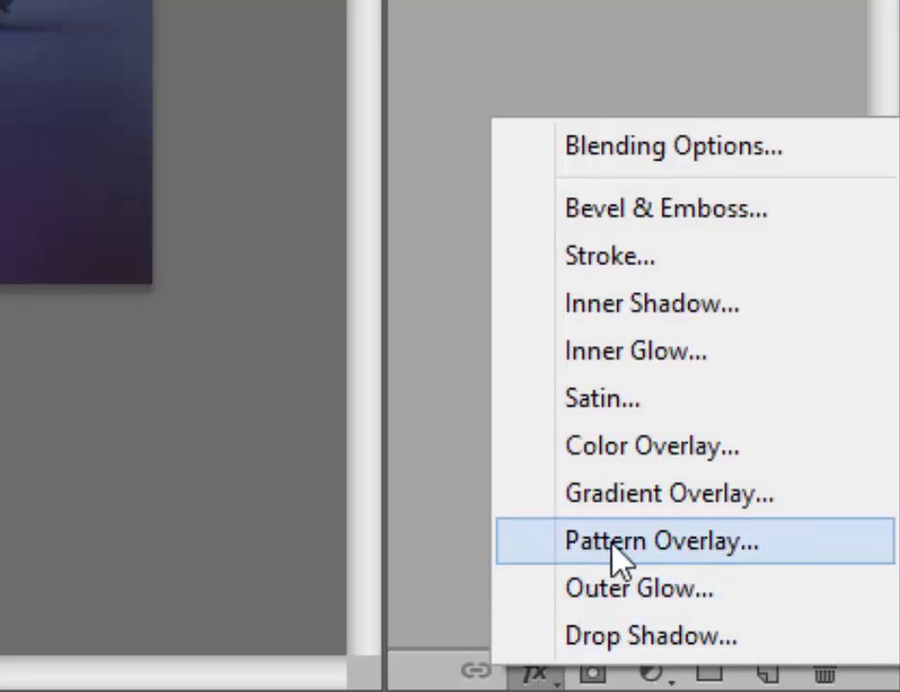
pyautogui.click(780, 539)
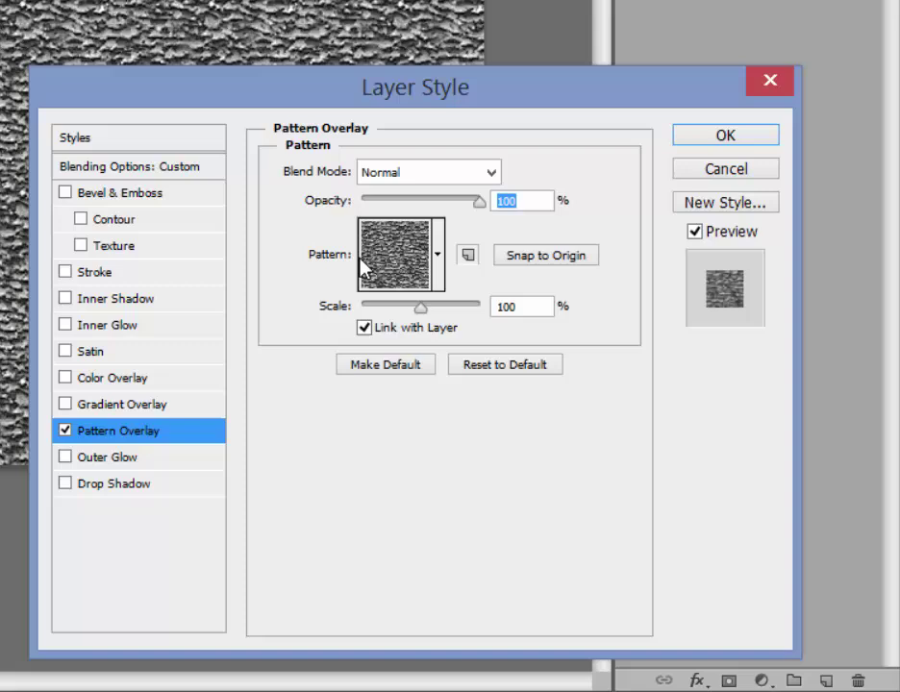
pyautogui.click(439, 256)
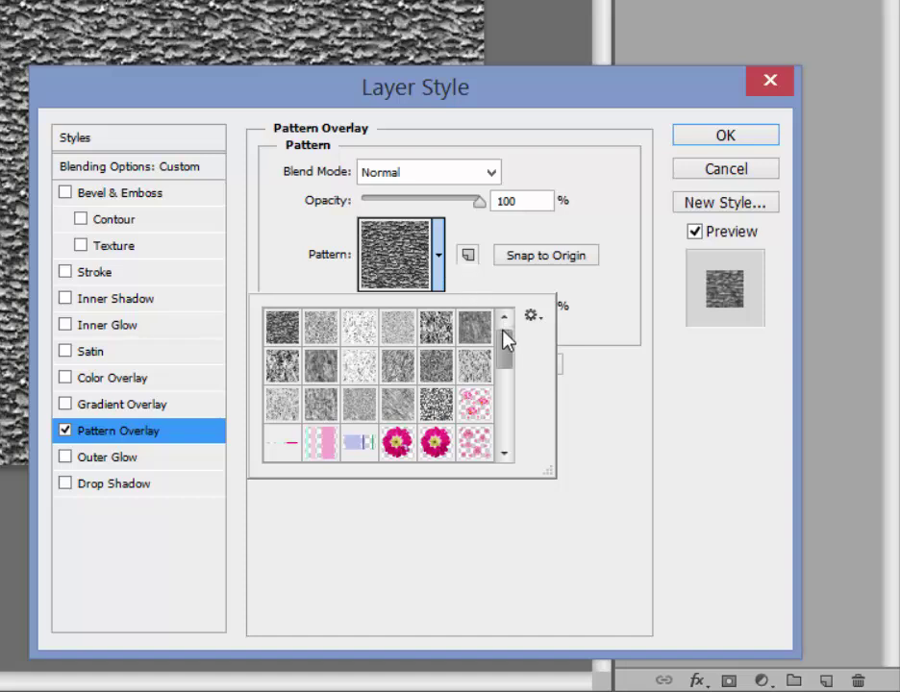
pyautogui.moveTo(502, 337); pyautogui.dragTo(511, 439)
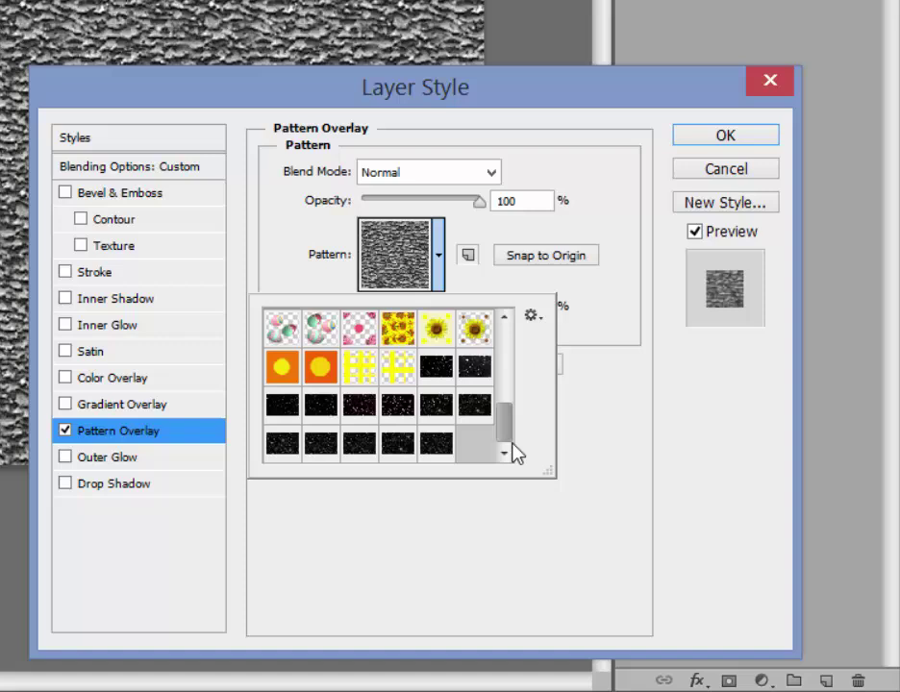
pyautogui.doubleClick(435, 448)
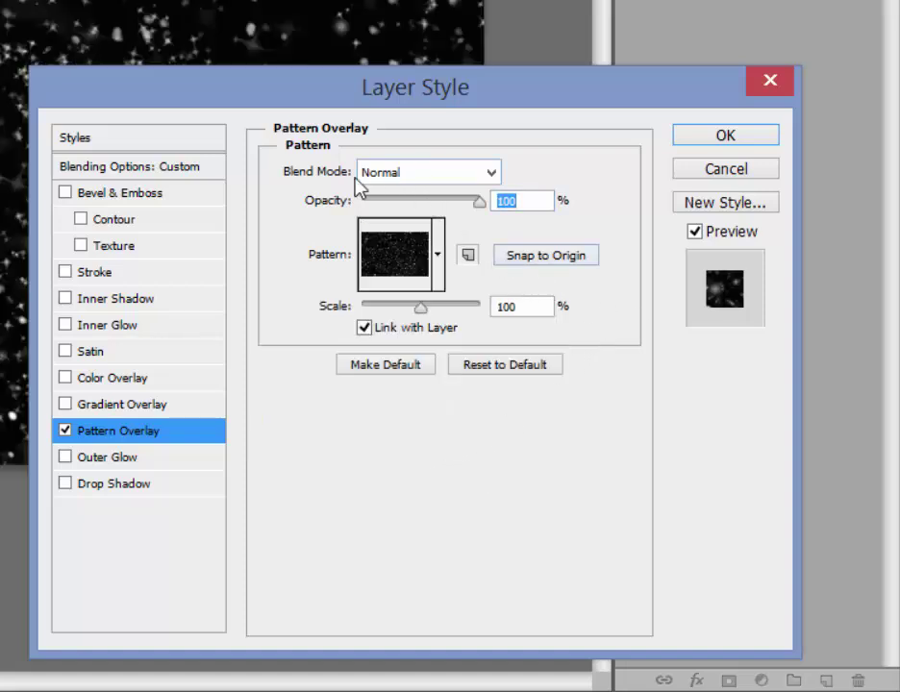
# Step: Set the overlay's blend mode to Screen and opacity to 76%, and apply it
pyautogui.click(444, 180)
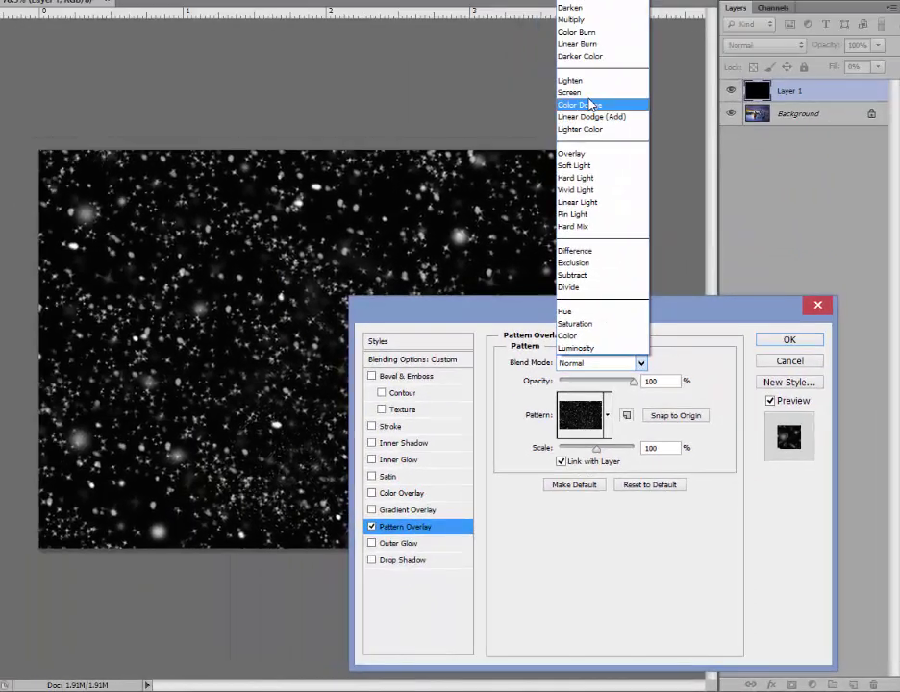
pyautogui.click(570, 92)
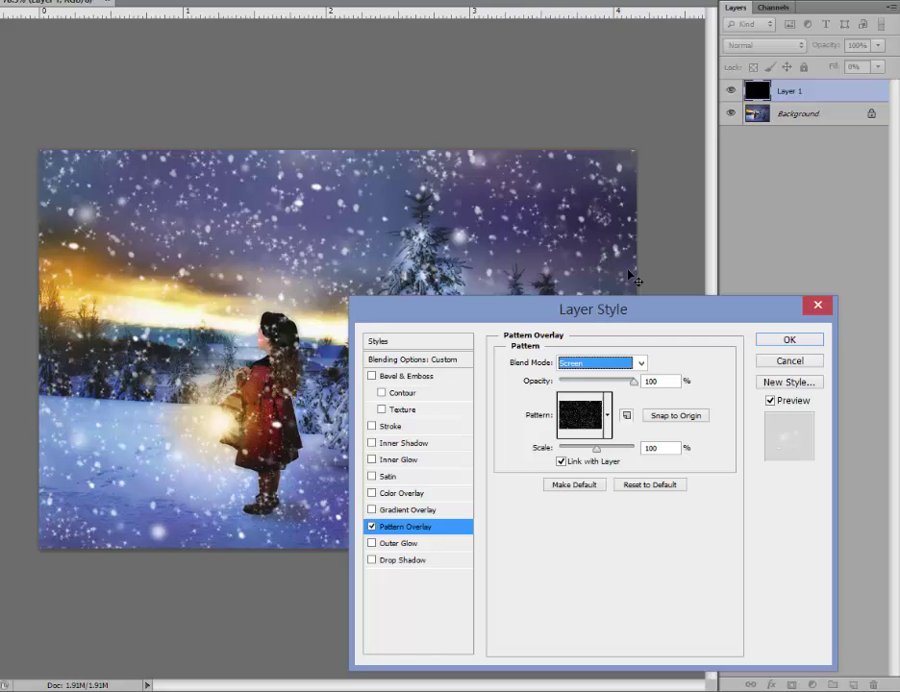
pyautogui.moveTo(642, 318); pyautogui.dragTo(695, 371)
pyautogui.click(686, 435)
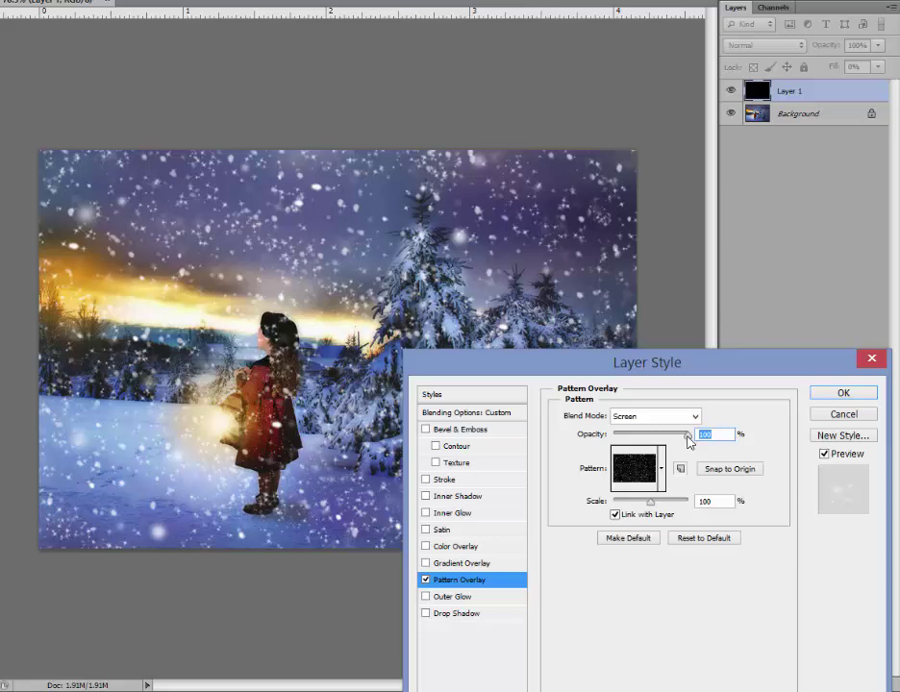
pyautogui.moveTo(680, 435); pyautogui.dragTo(675, 438)
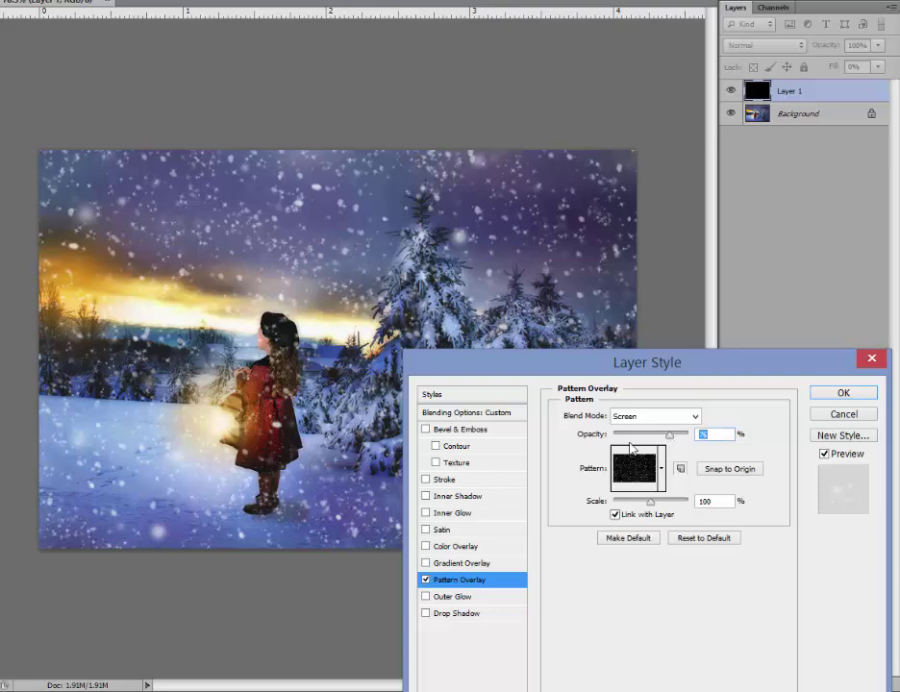
pyautogui.click(840, 396)
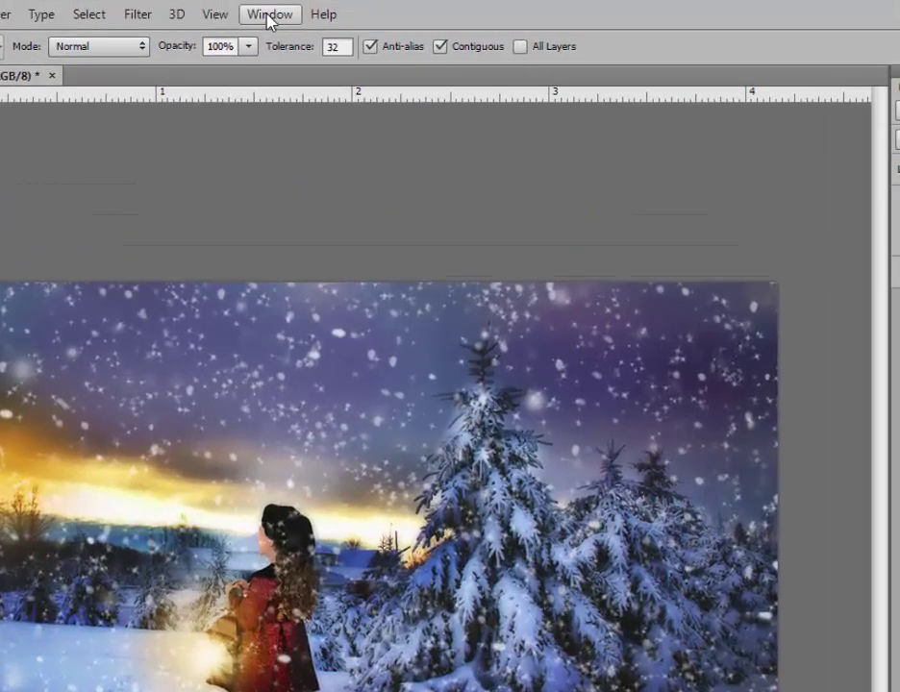
# Step: Show the Timeline panel and create a video timeline from the layers
pyautogui.click(269, 14)
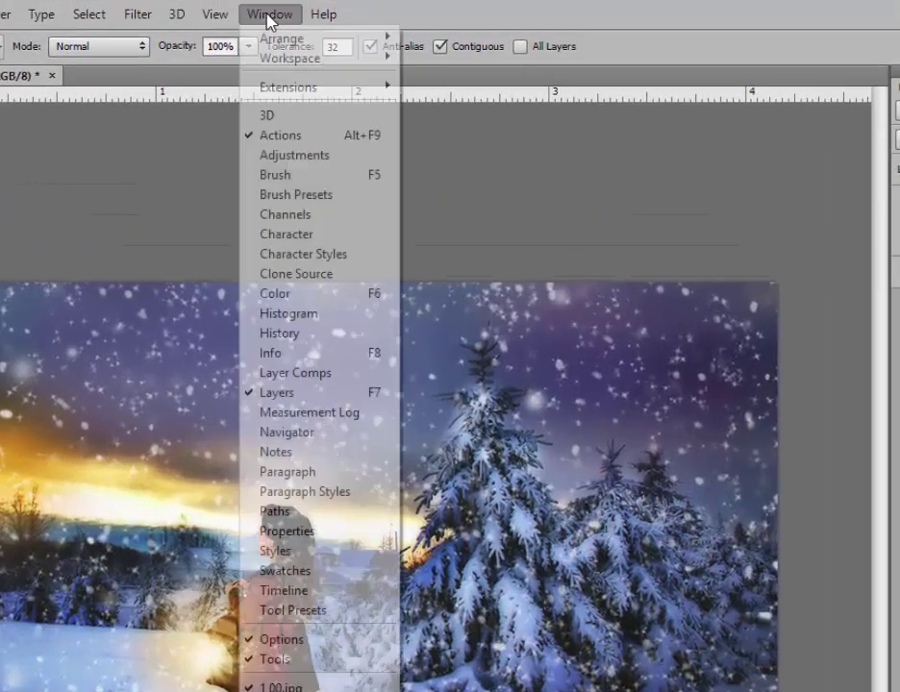
pyautogui.click(317, 593)
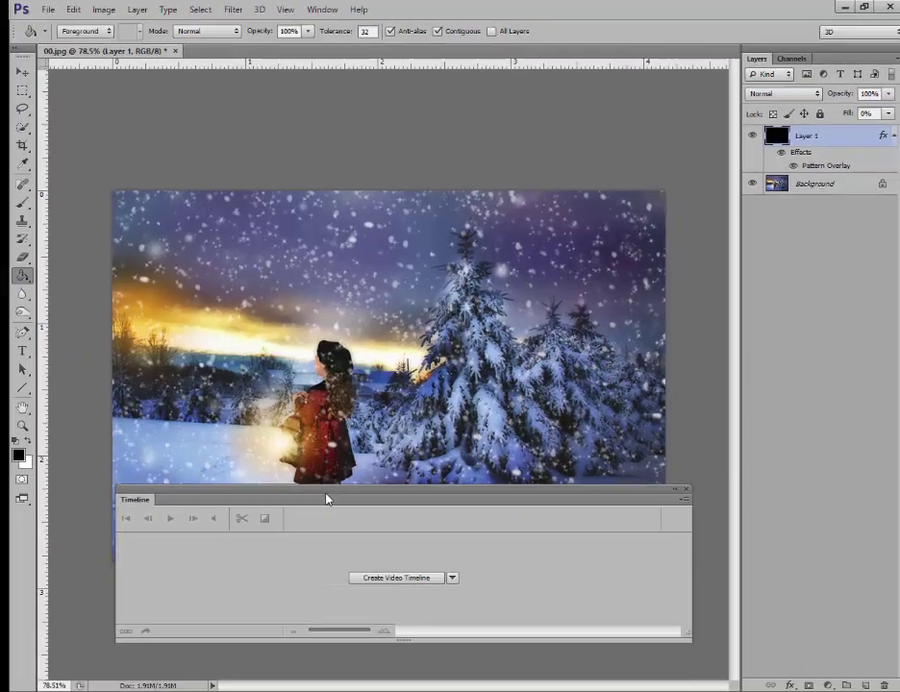
pyautogui.moveTo(327, 499); pyautogui.dragTo(354, 417)
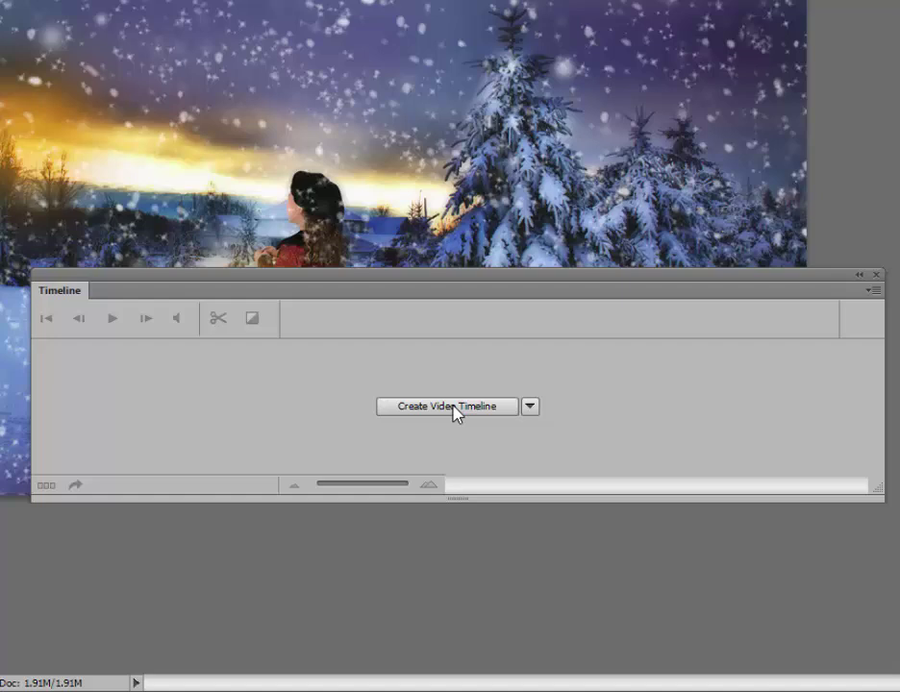
pyautogui.click(455, 408)
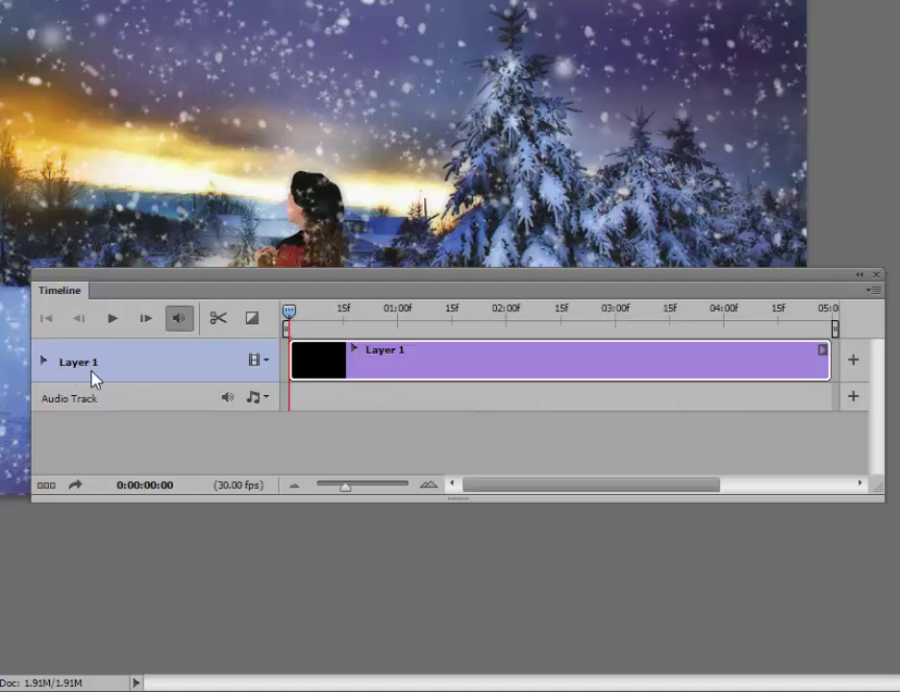
# Step: Add a Style keyframe for Layer 1 at 0:00 and move the playhead to the last frame
pyautogui.click(43, 363)
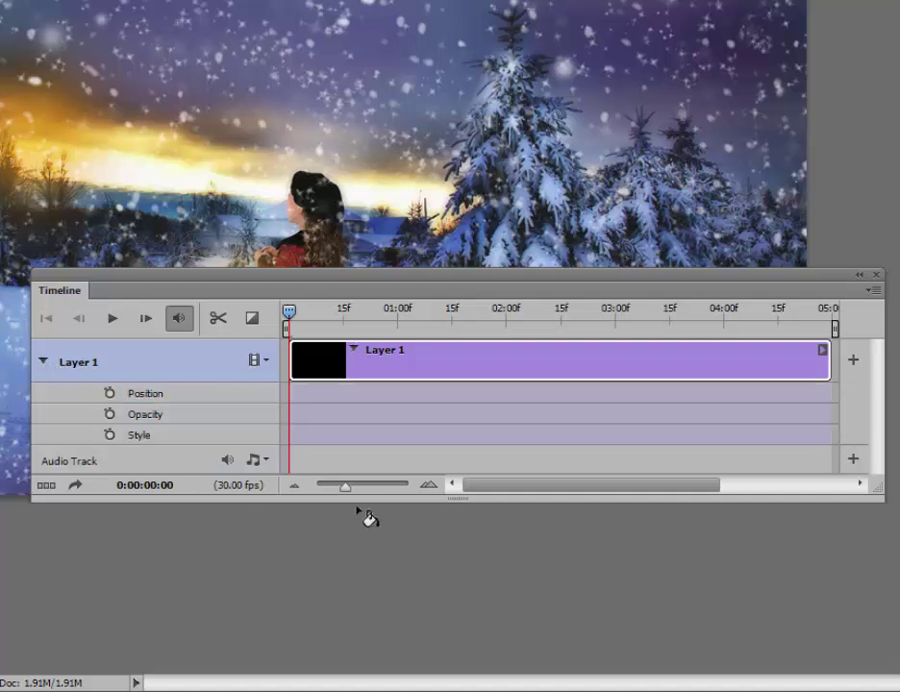
pyautogui.moveTo(357, 498); pyautogui.dragTo(358, 425)
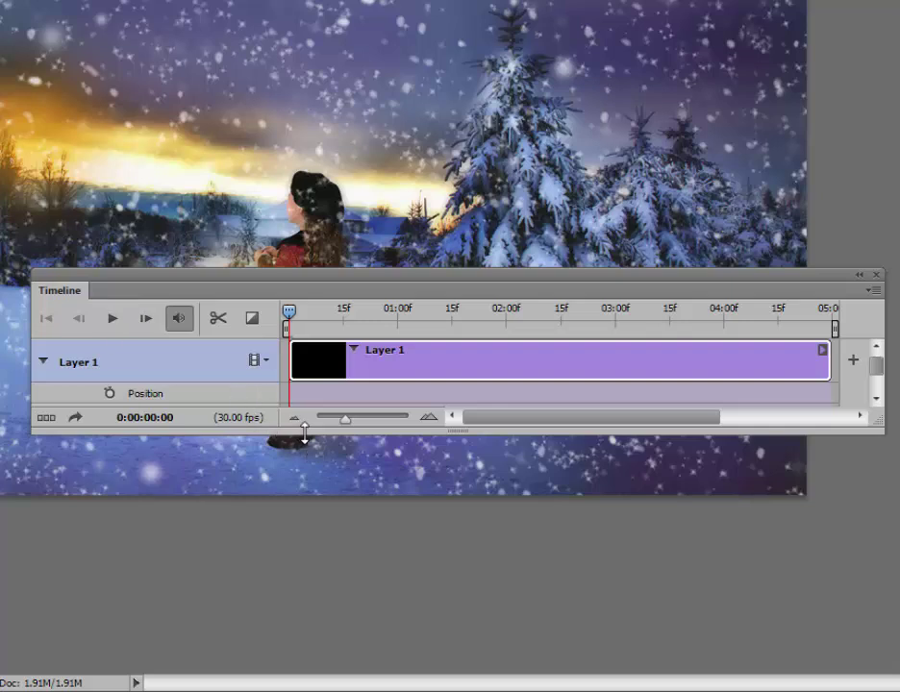
pyautogui.moveTo(304, 435); pyautogui.dragTo(303, 505)
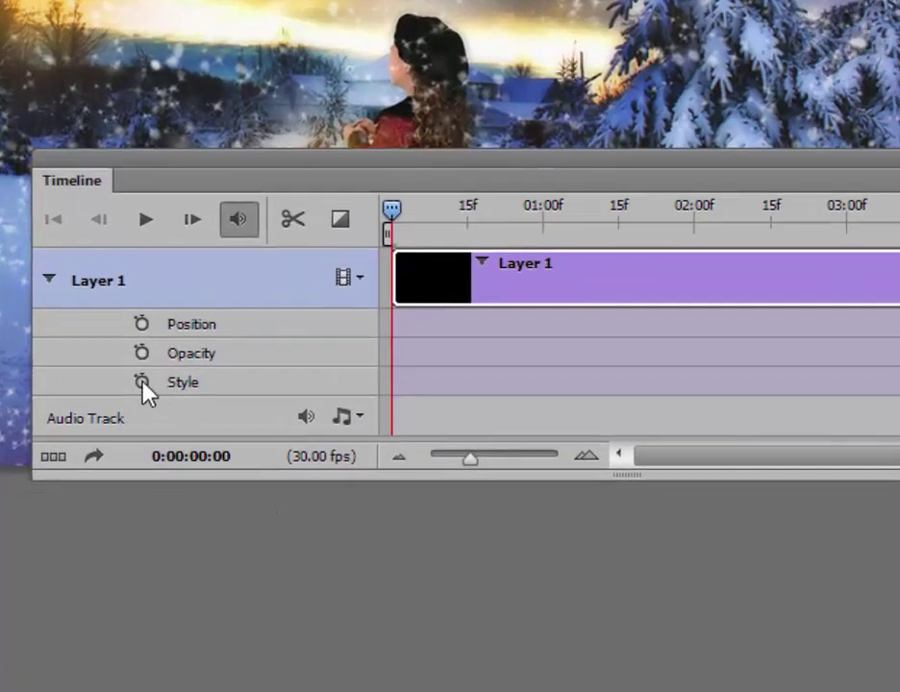
pyautogui.click(142, 380)
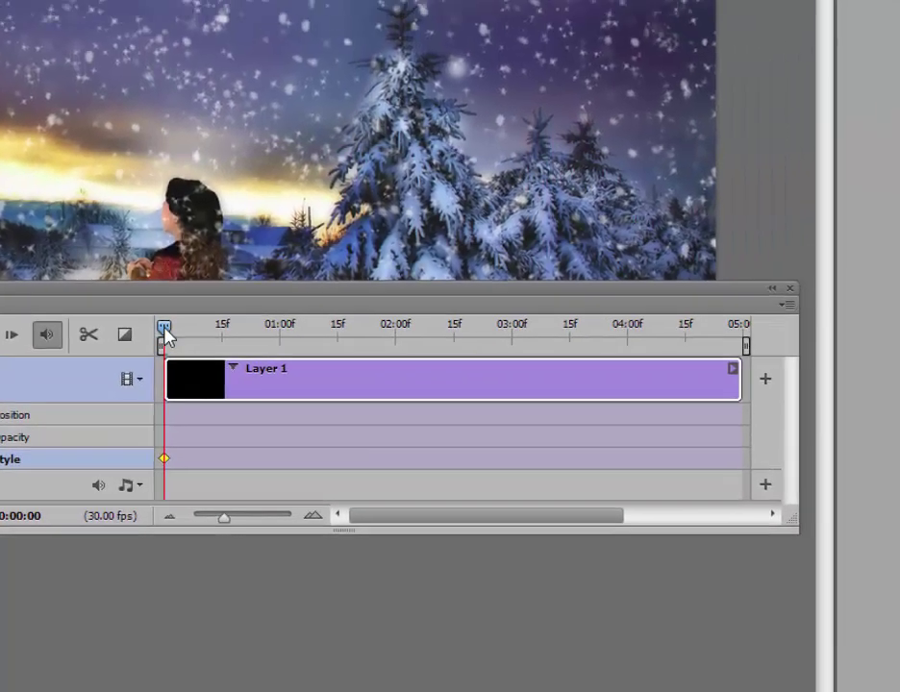
pyautogui.moveTo(393, 212); pyautogui.dragTo(403, 213)
pyautogui.moveTo(184, 331); pyautogui.dragTo(741, 336)
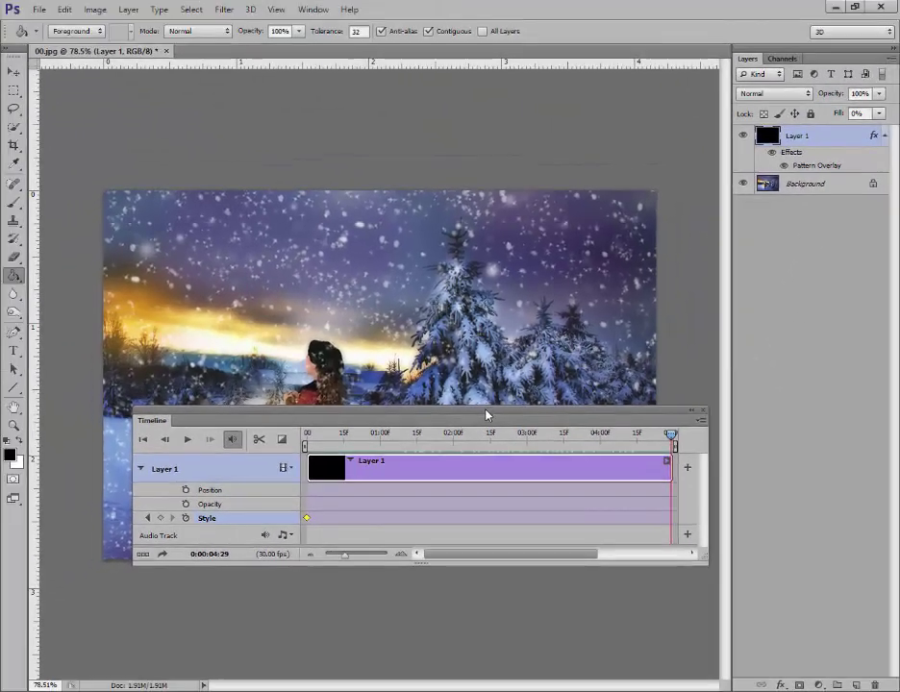
# Step: At the clip's end, drag the snow Pattern Overlay downward across the image in its settings
pyautogui.moveTo(489, 416); pyautogui.dragTo(450, 582)
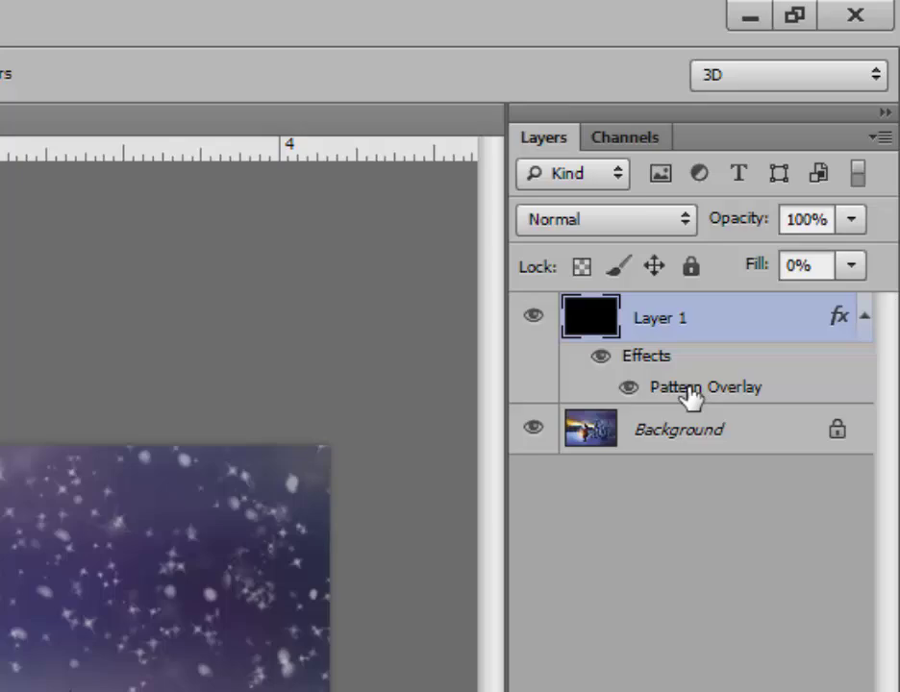
pyautogui.doubleClick(679, 406)
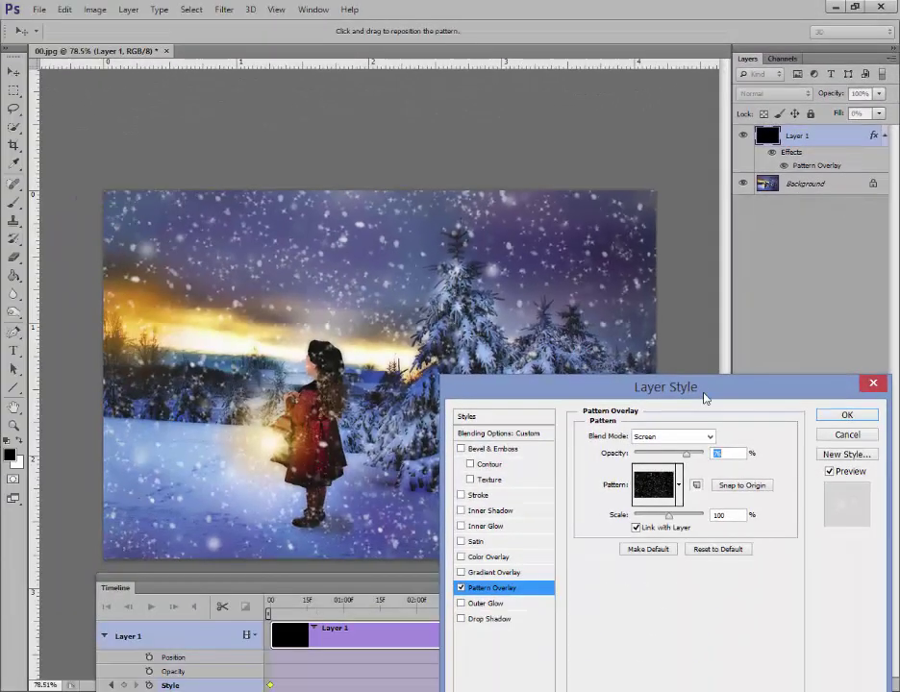
pyautogui.moveTo(703, 398); pyautogui.dragTo(750, 588)
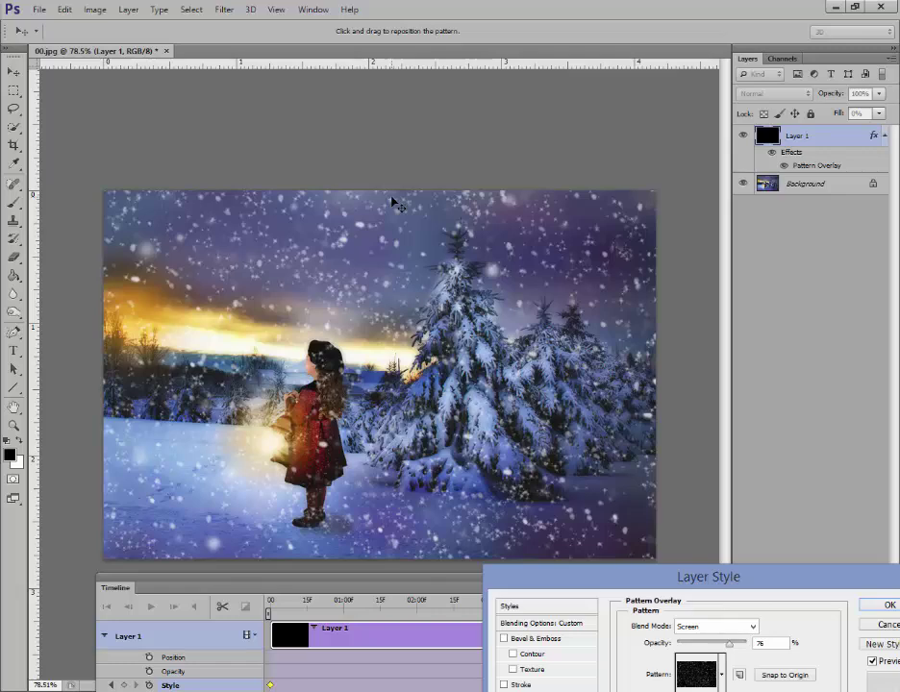
pyautogui.moveTo(392, 202); pyautogui.dragTo(398, 310)
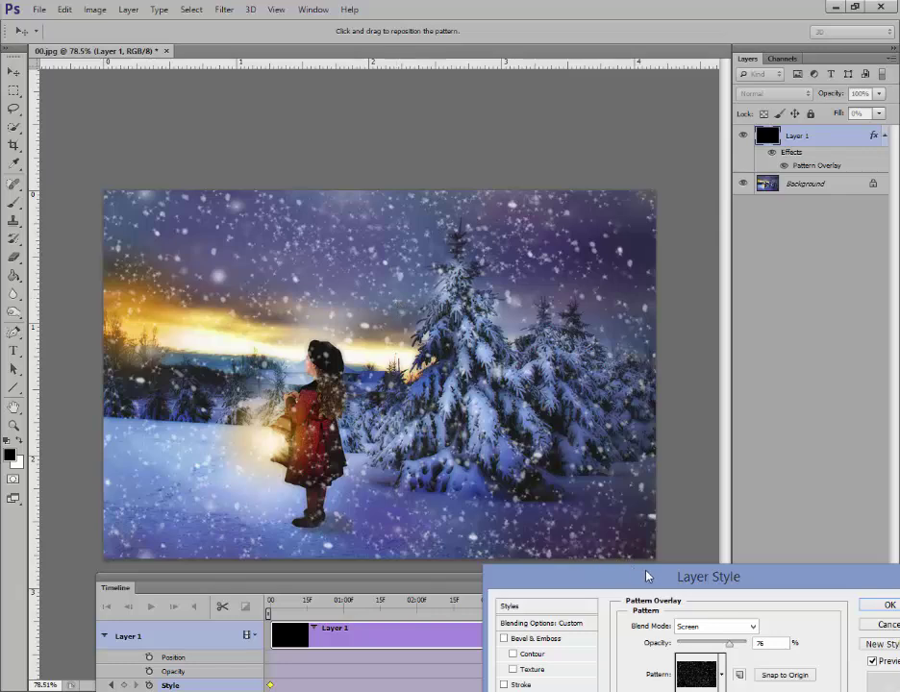
pyautogui.moveTo(647, 576); pyautogui.dragTo(525, 362)
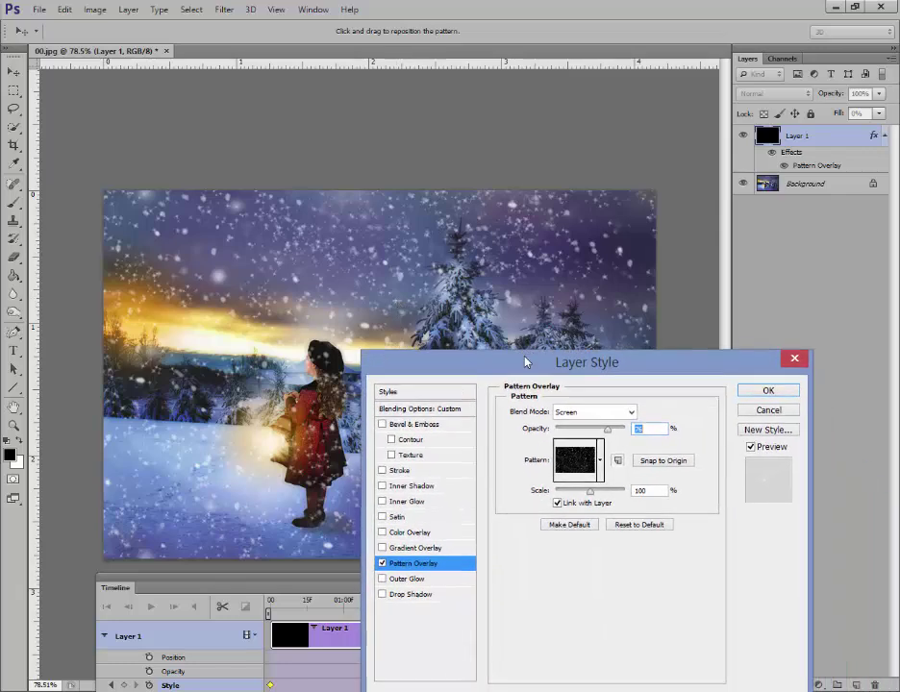
pyautogui.click(768, 393)
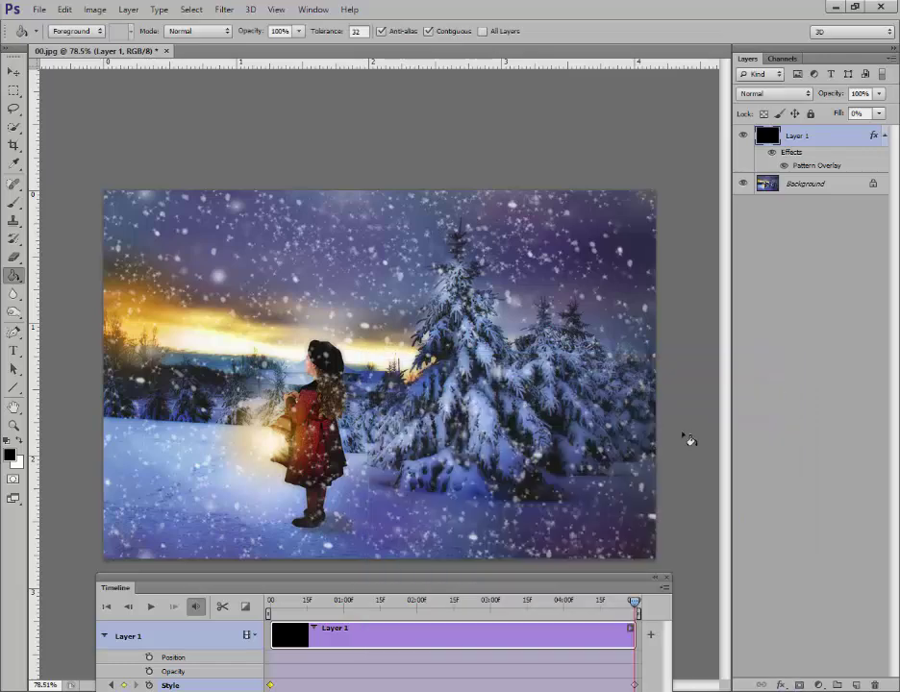
pyautogui.moveTo(288, 591); pyautogui.dragTo(316, 484)
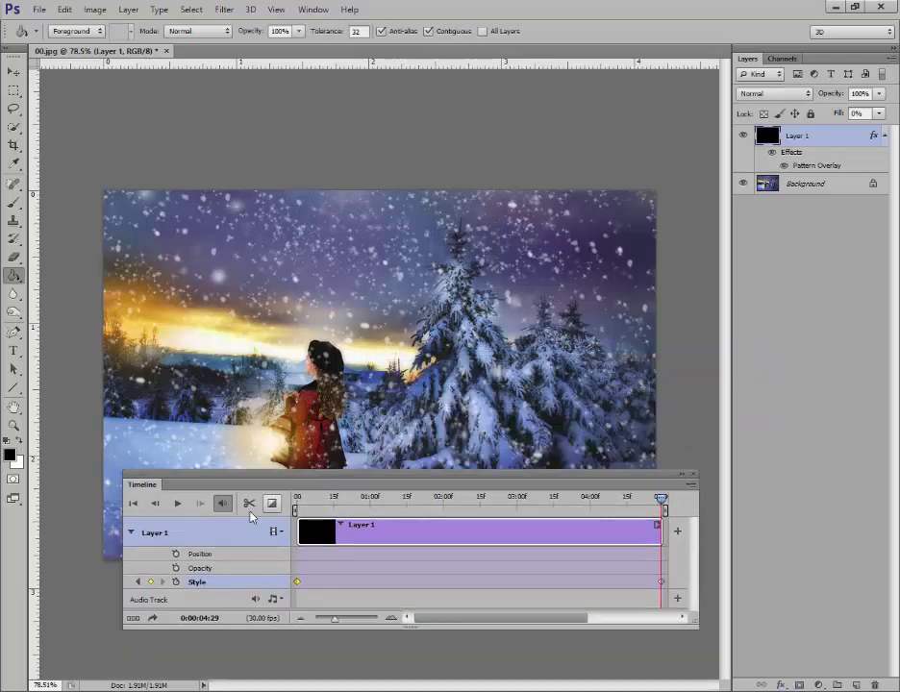
pyautogui.click(178, 505)
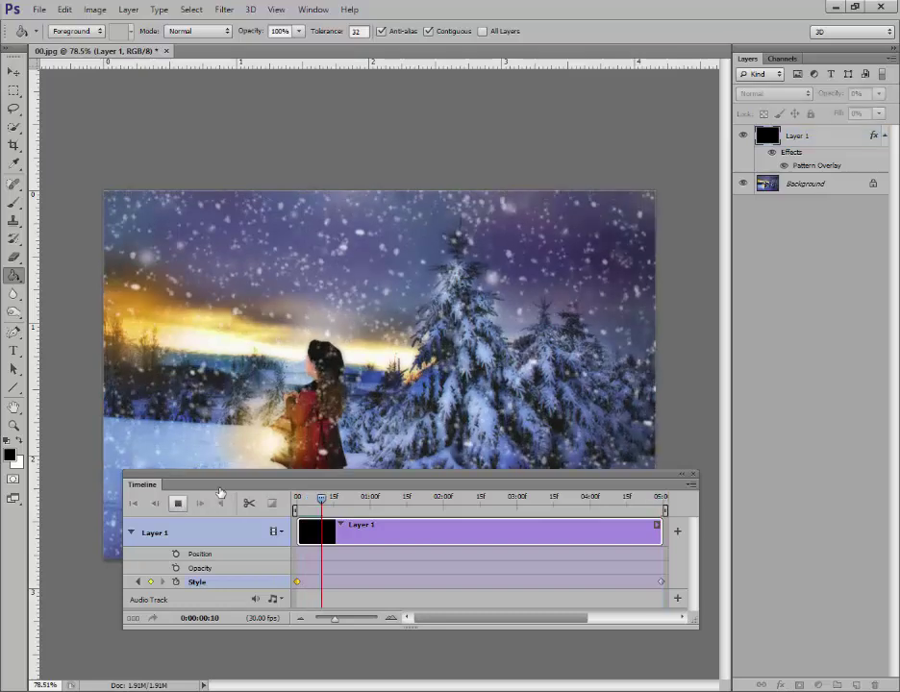
pyautogui.moveTo(219, 490); pyautogui.dragTo(217, 570)
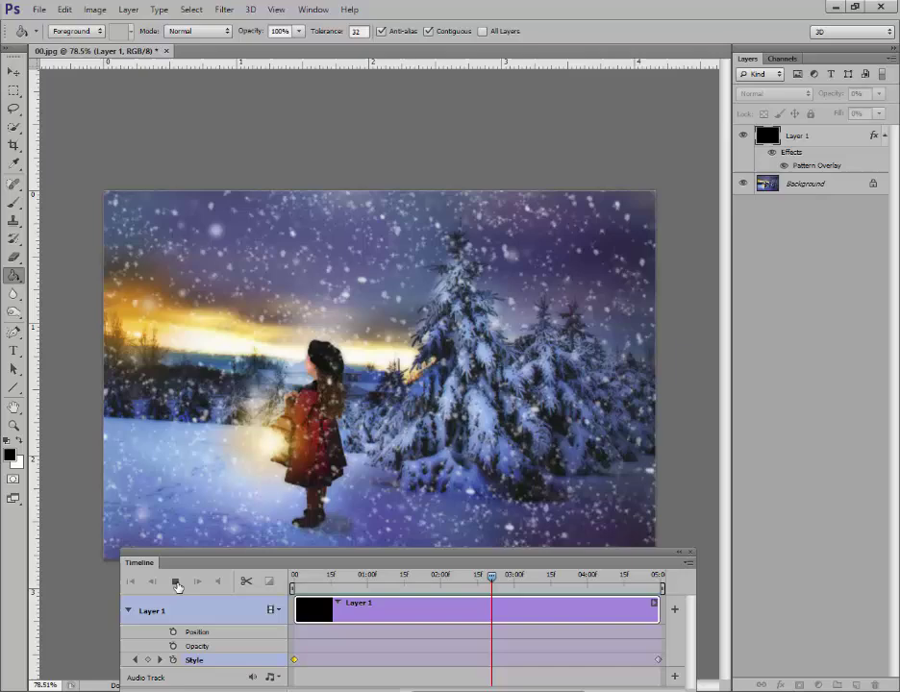
pyautogui.click(176, 583)
pyautogui.moveTo(226, 553); pyautogui.dragTo(226, 327)
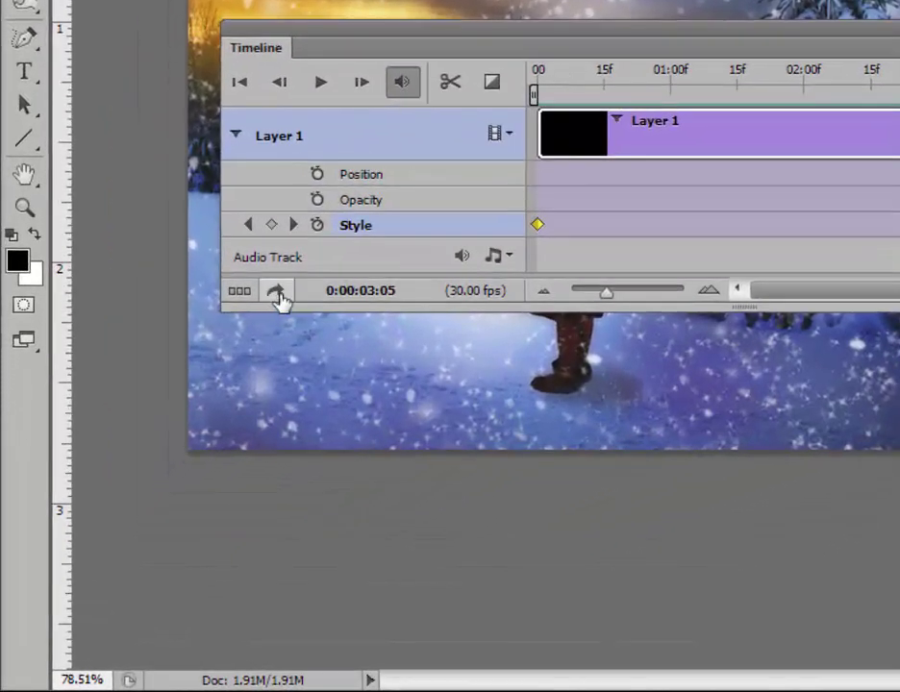
# Step: Render the animation to 00.mp4 as H.264 High Quality 720p, overwriting the existing file
pyautogui.click(275, 294)
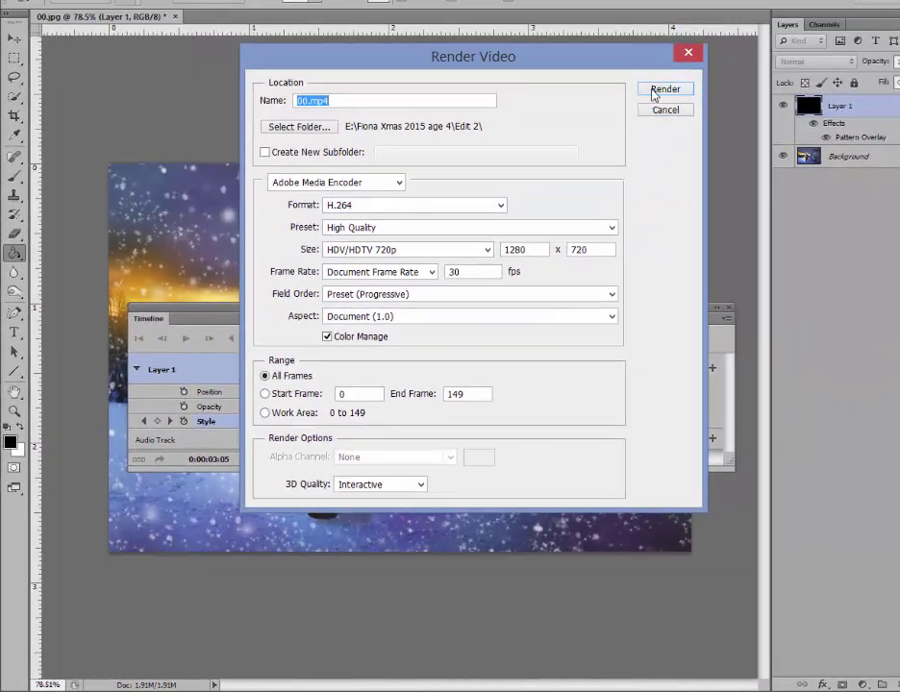
pyautogui.click(654, 91)
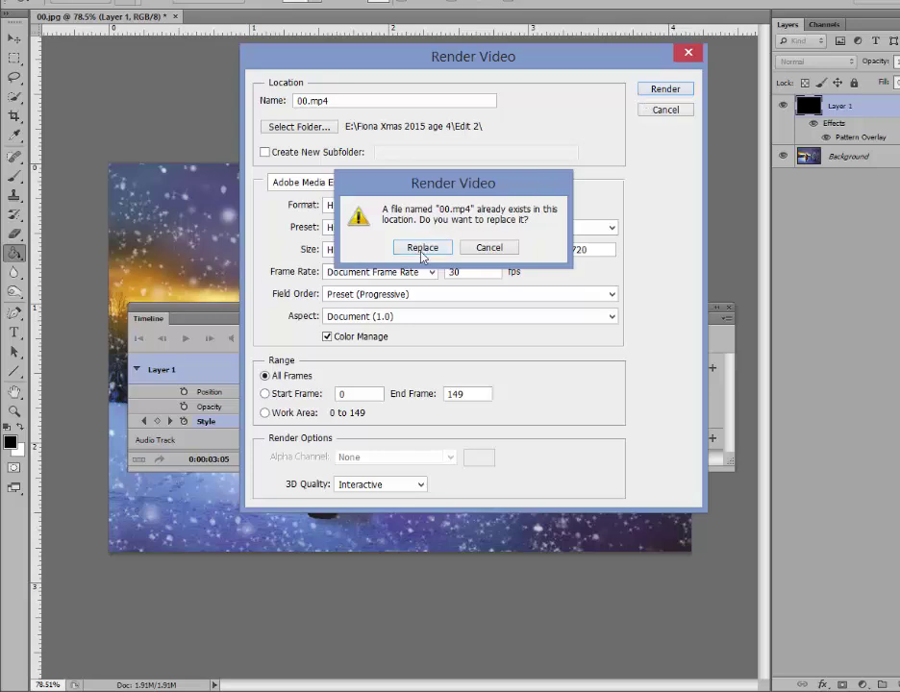
pyautogui.click(422, 249)
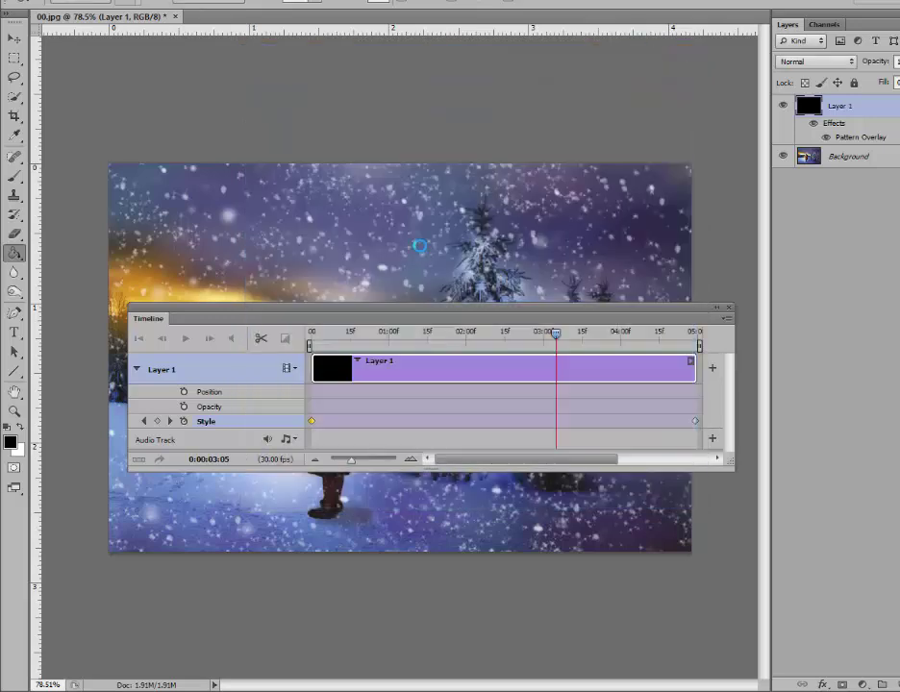